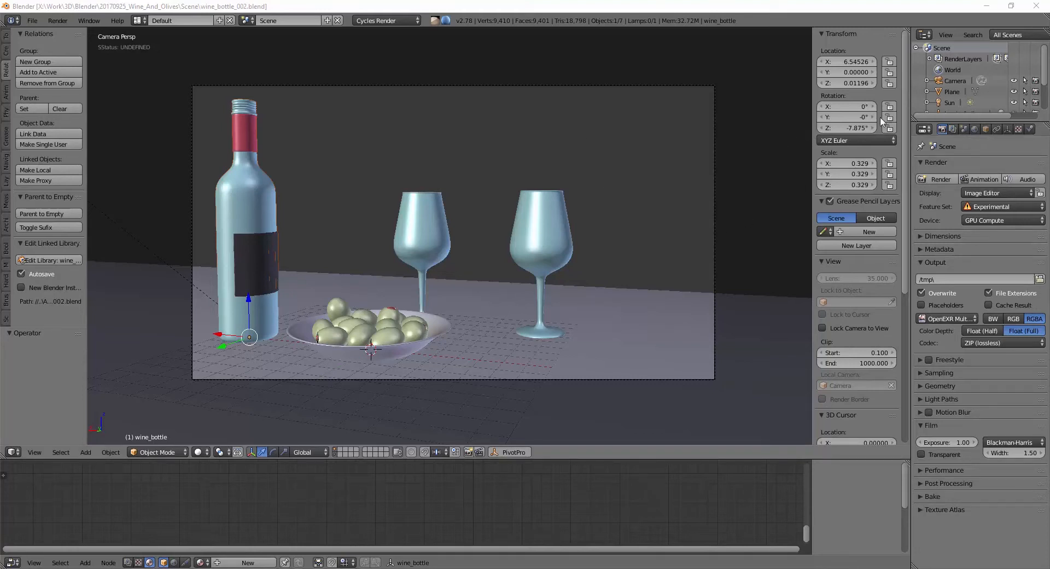
# Step: Open the scene's render layer settings, compare the two render layers and collapse the Layer section above the passes
pyautogui.click(952, 129)
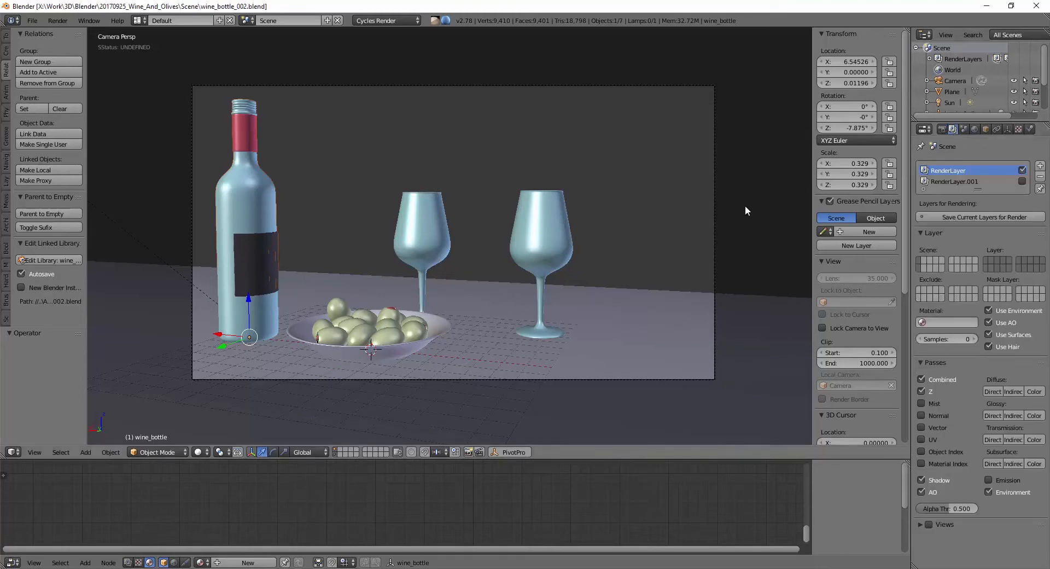
pyautogui.click(943, 129)
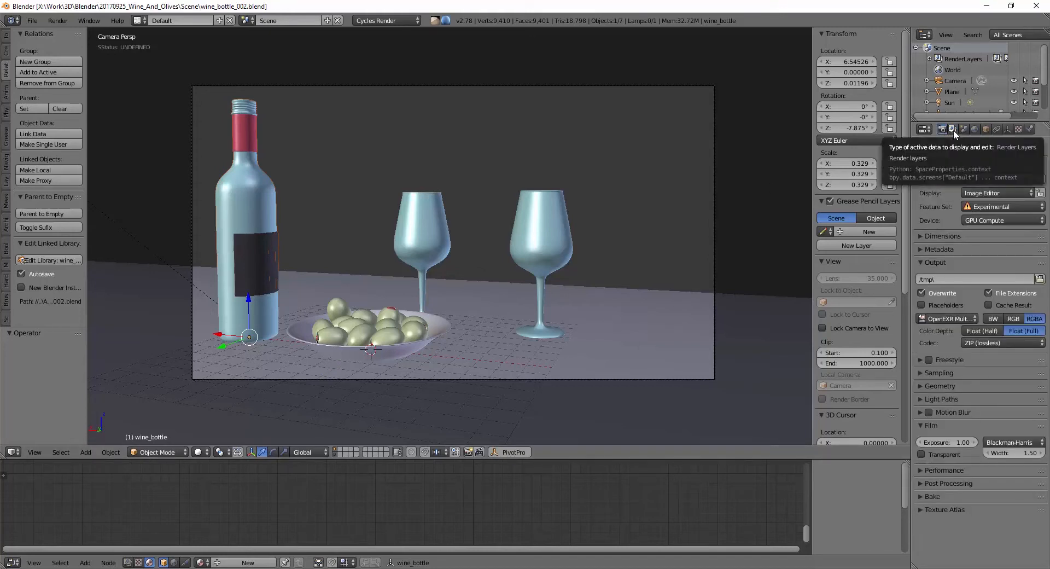
pyautogui.click(954, 132)
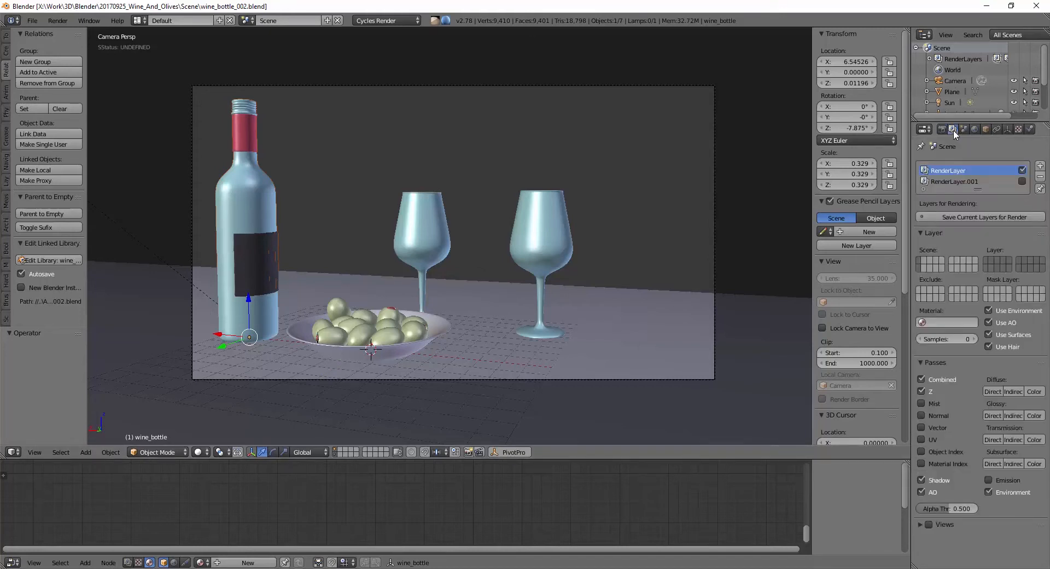
pyautogui.click(981, 182)
pyautogui.click(973, 171)
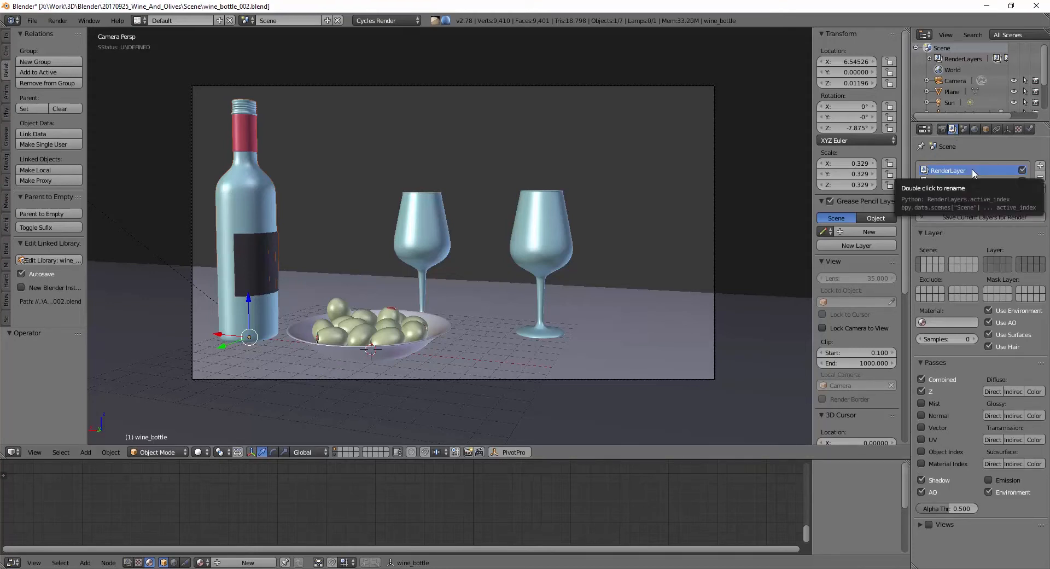
pyautogui.click(933, 233)
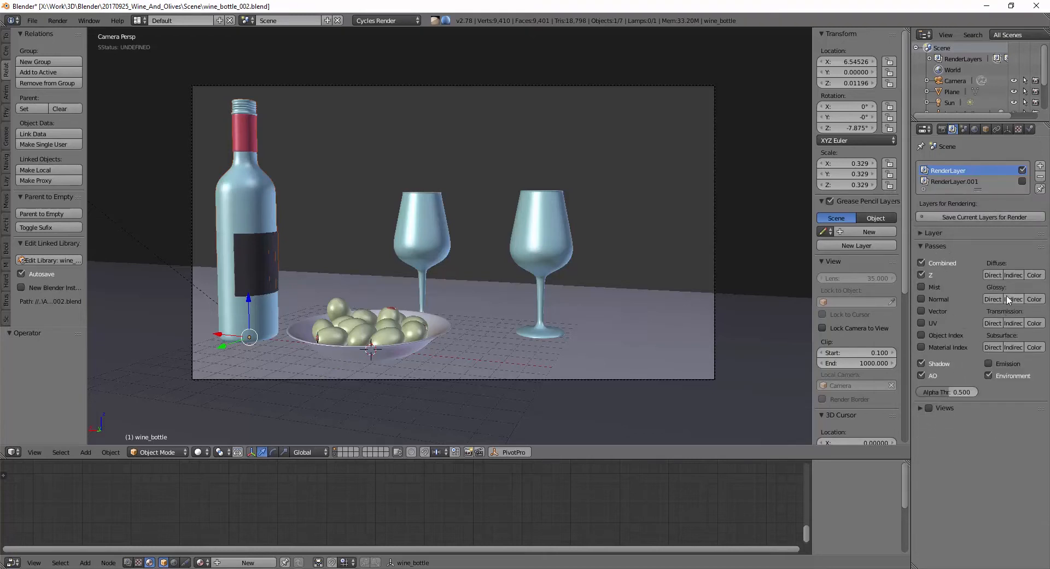
# Step: Add an extra render layer to the scene and remove it again
pyautogui.click(1040, 165)
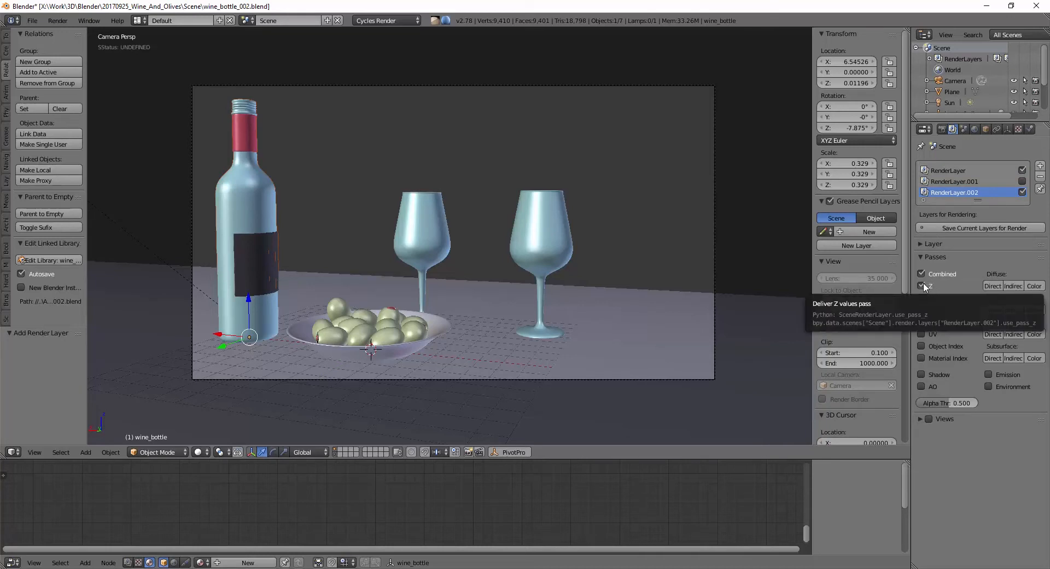
pyautogui.click(1041, 177)
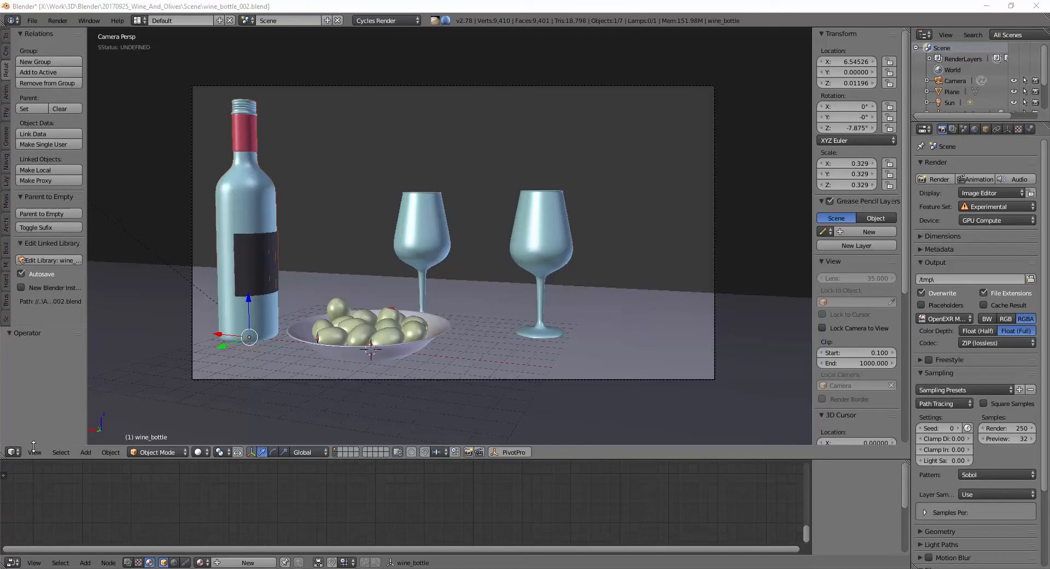
# Step: Switch the 3D view area to the UV/Image Editor and widen the properties area beside the render result
pyautogui.click(14, 453)
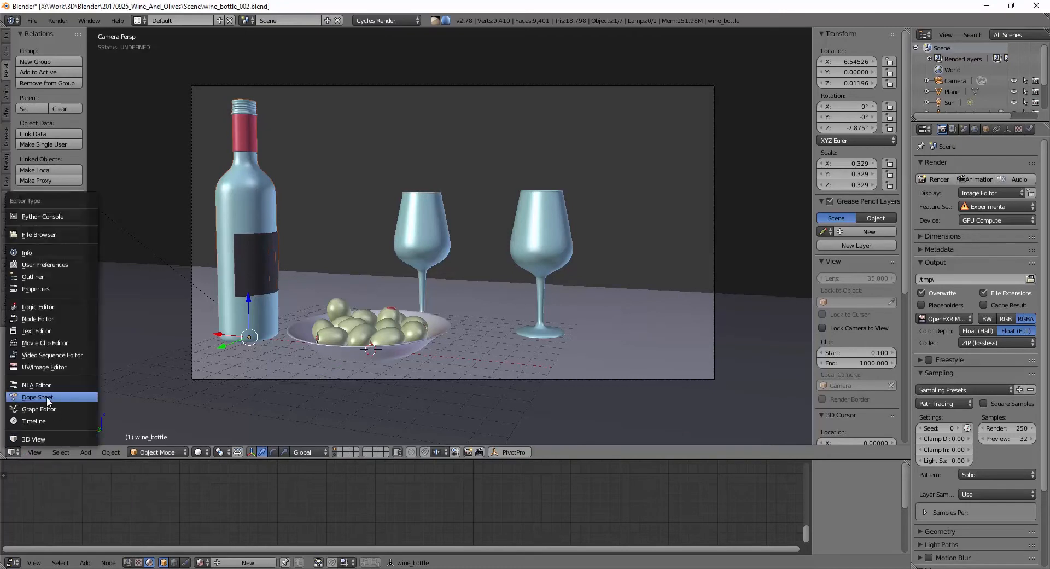
pyautogui.click(47, 367)
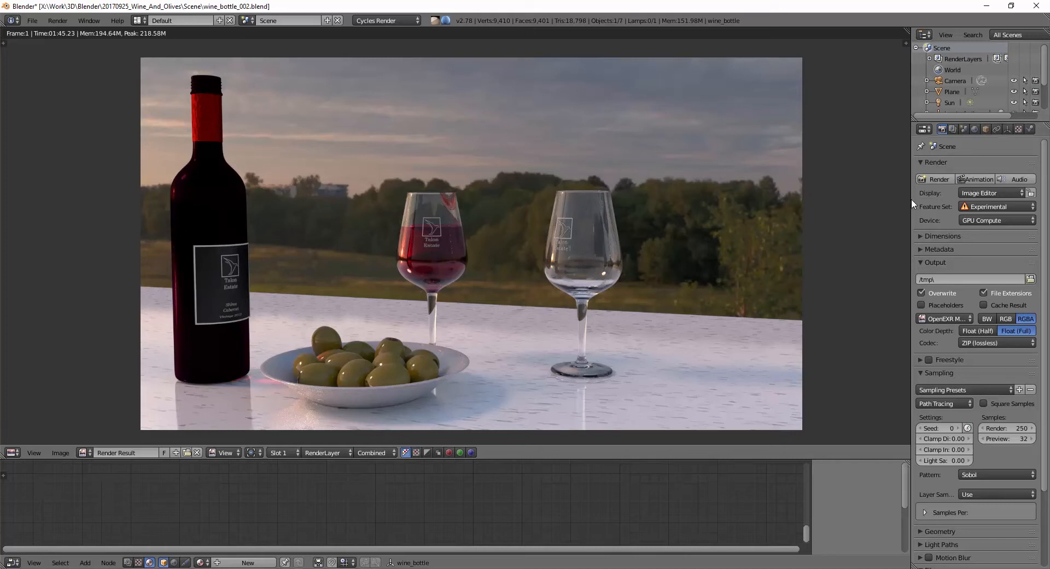
pyautogui.moveTo(912, 204); pyautogui.dragTo(862, 219)
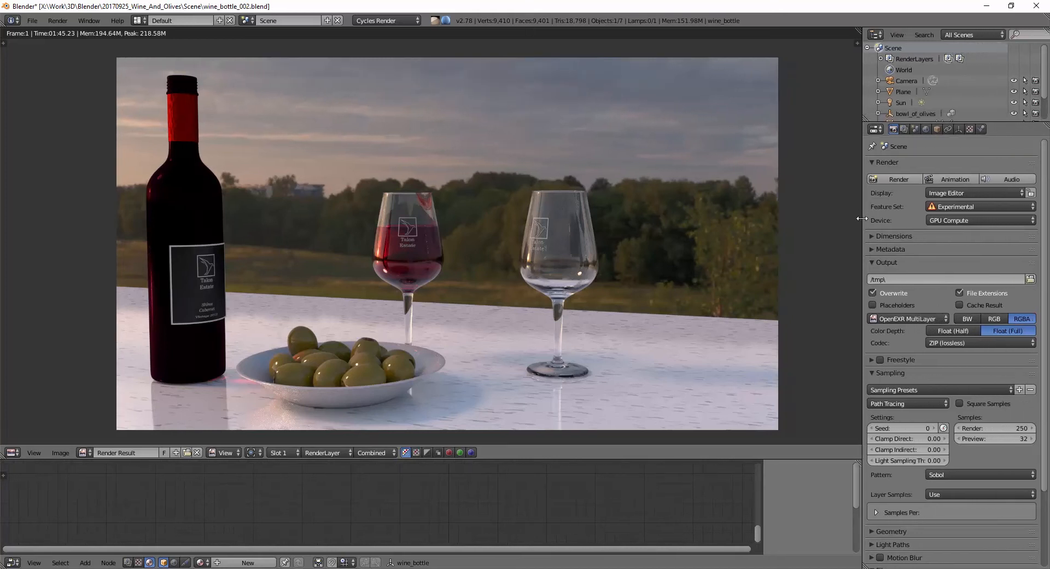
# Step: Set the render output's file format to OpenEXR MultiLayer
pyautogui.click(896, 261)
pyautogui.click(888, 262)
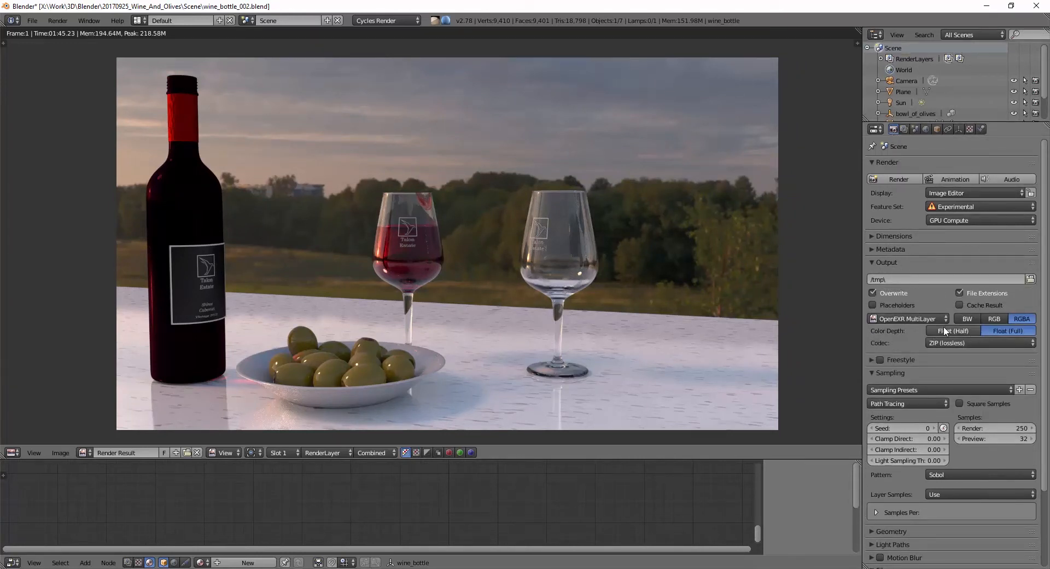
pyautogui.click(931, 315)
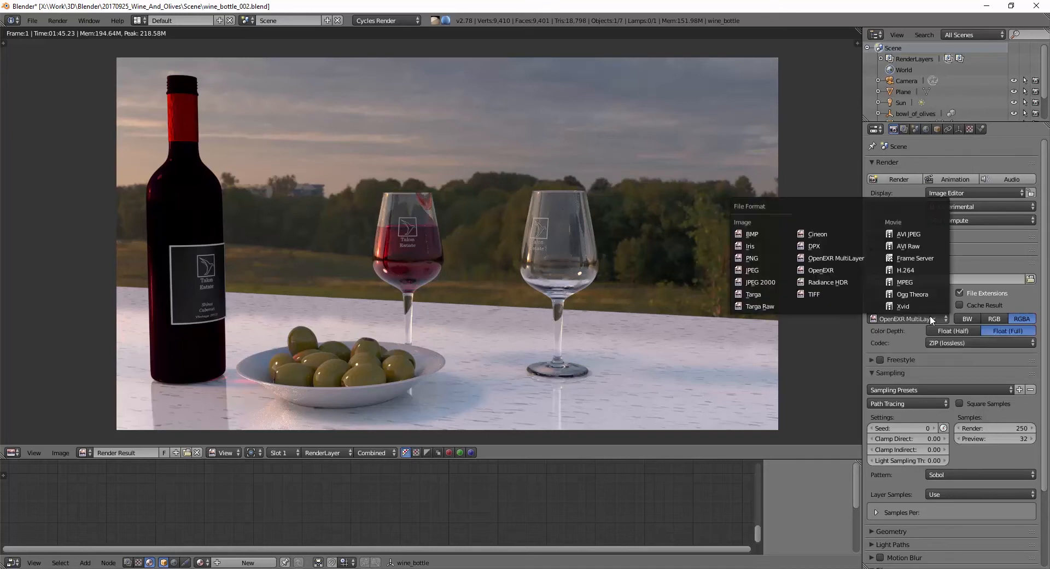
pyautogui.click(835, 257)
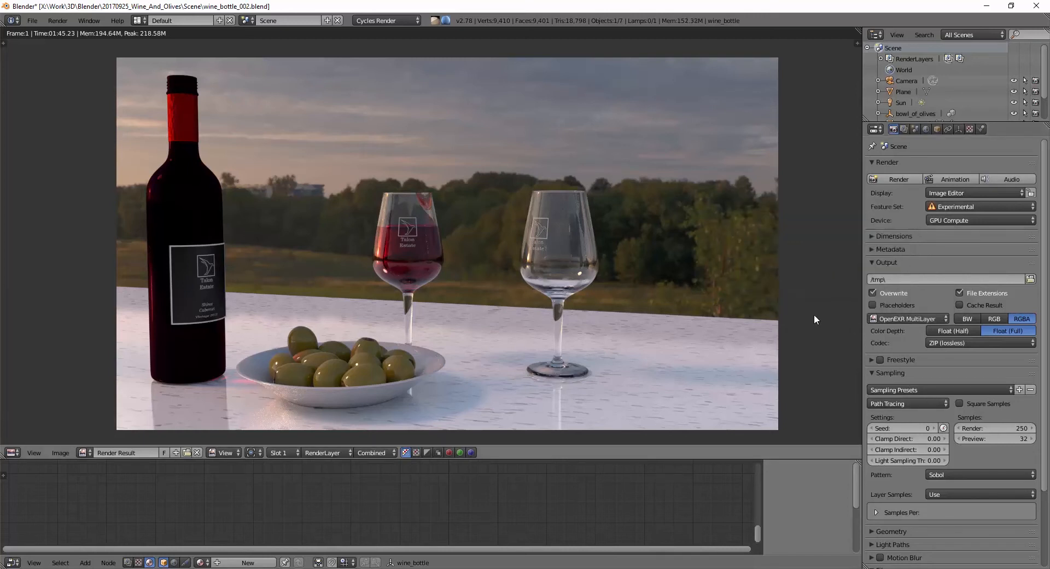
pyautogui.click(68, 453)
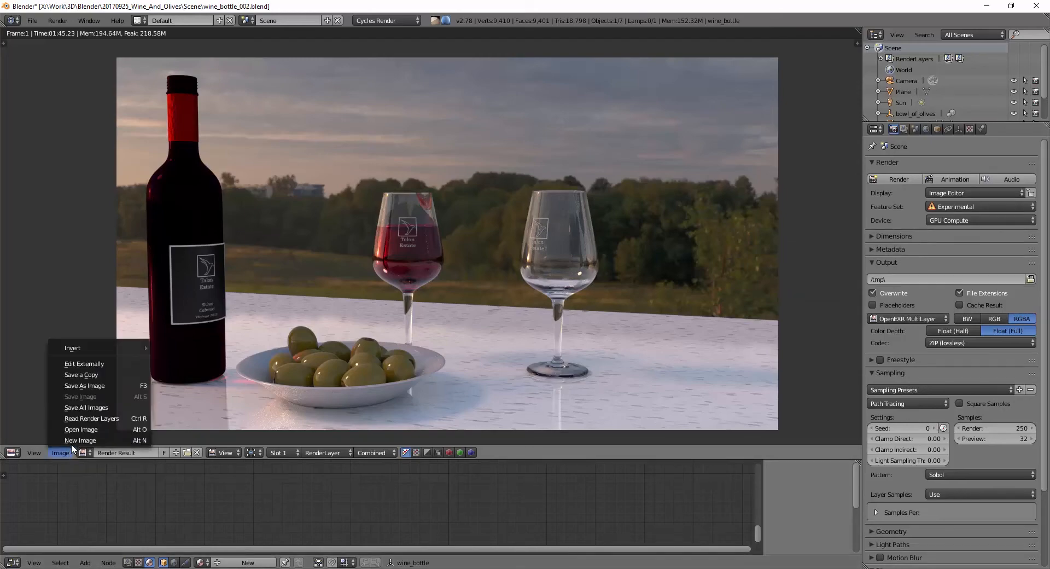
pyautogui.click(87, 386)
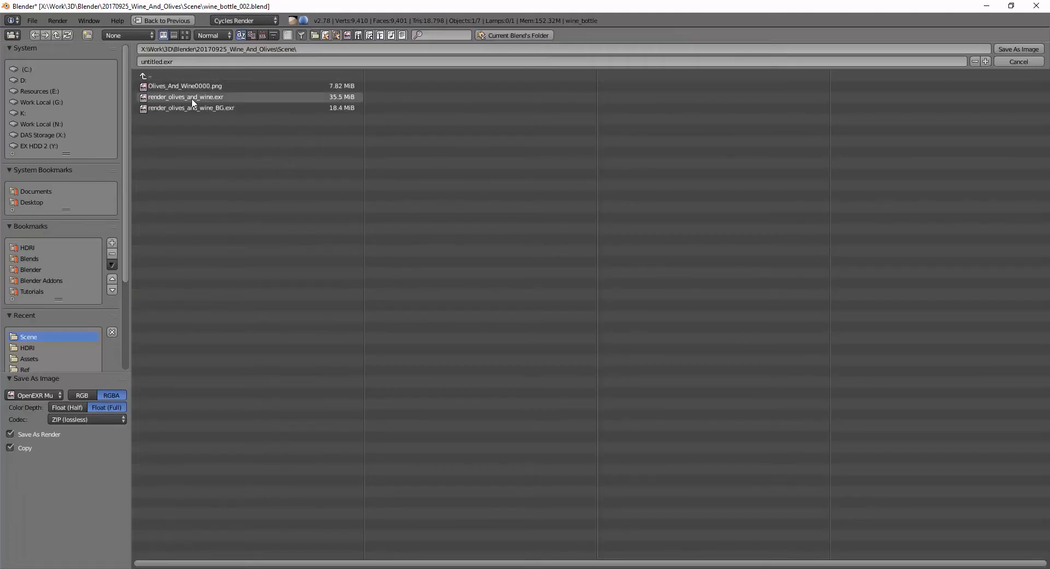
pyautogui.click(213, 98)
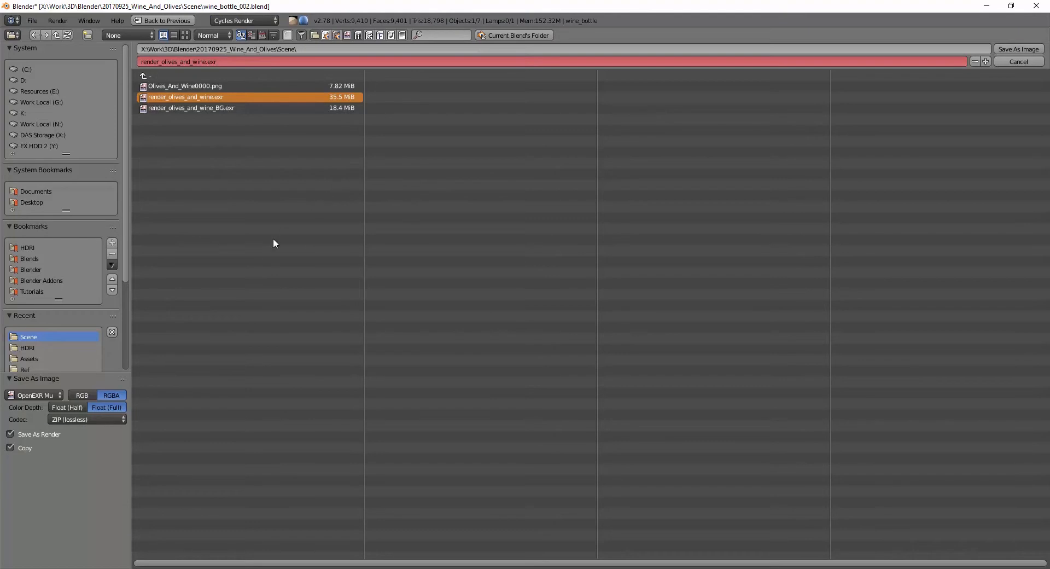
pyautogui.click(1003, 63)
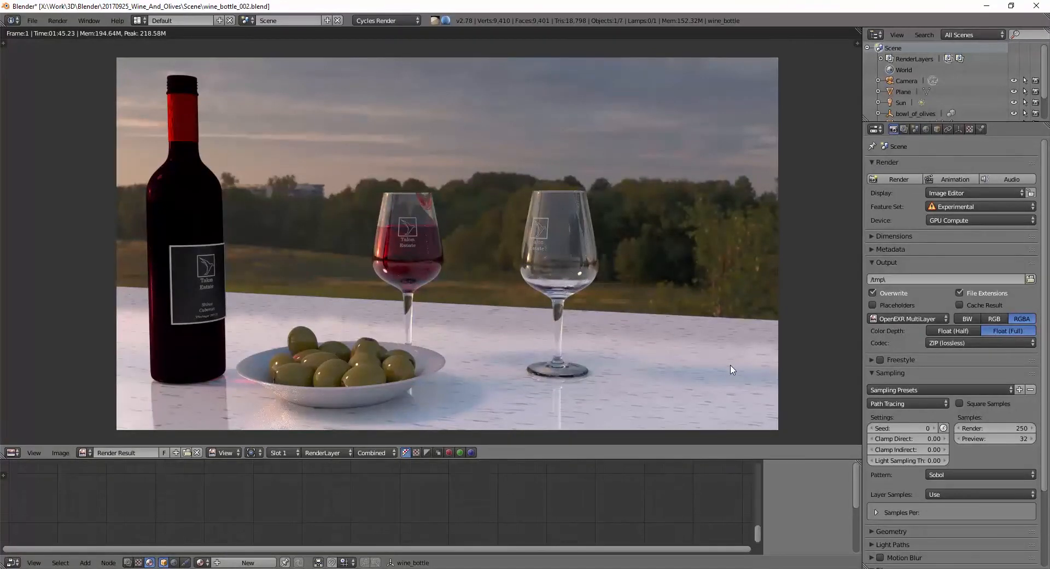
pyautogui.click(60, 453)
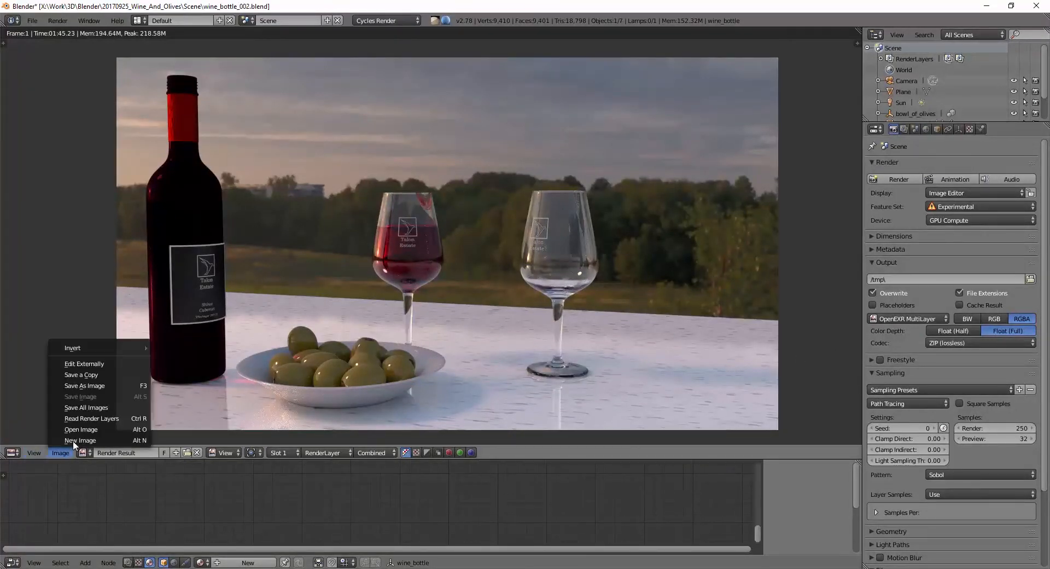
pyautogui.click(97, 385)
pyautogui.click(54, 394)
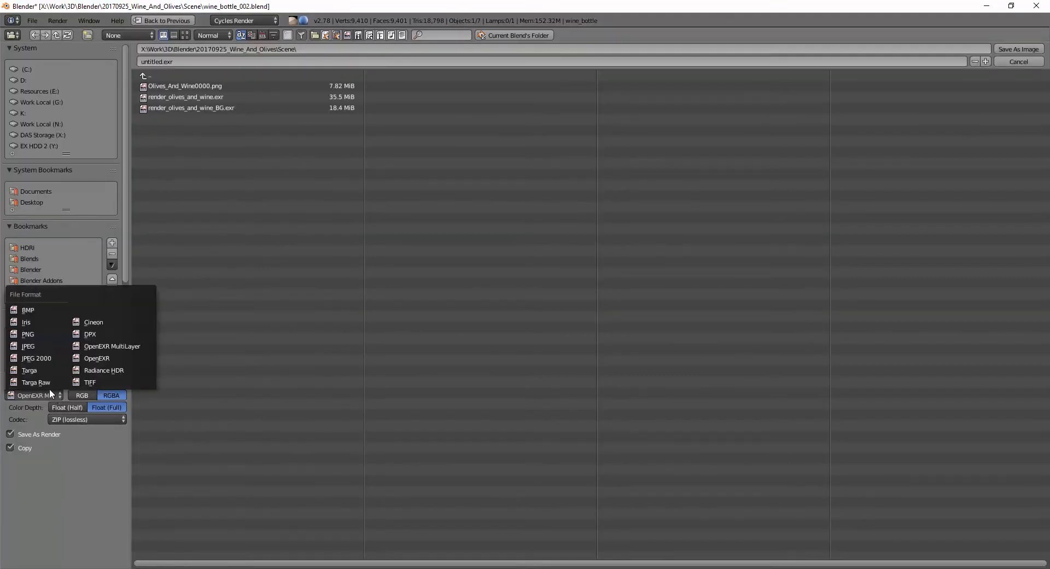
pyautogui.click(112, 346)
pyautogui.click(99, 421)
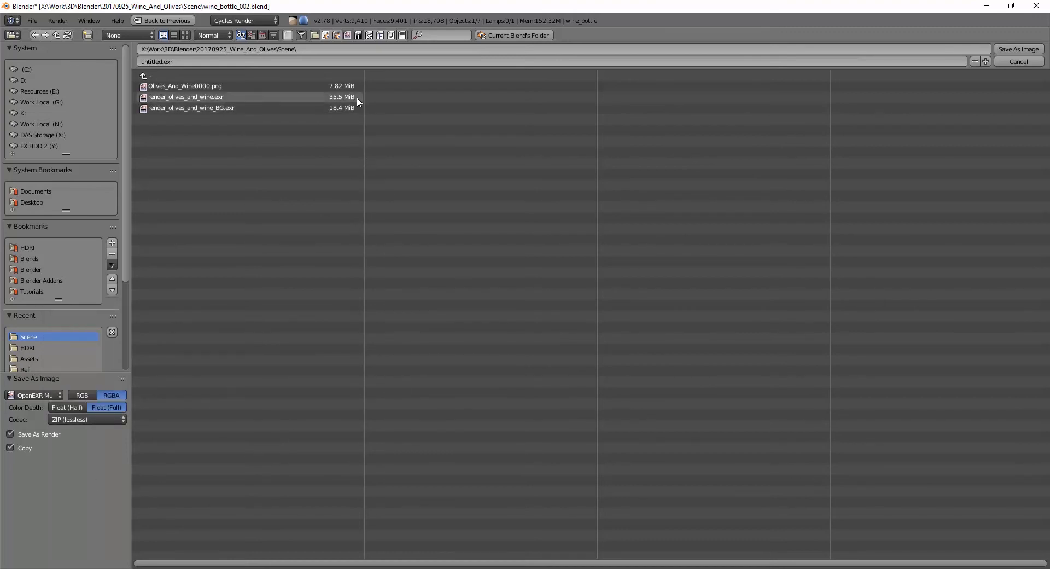
pyautogui.click(1029, 61)
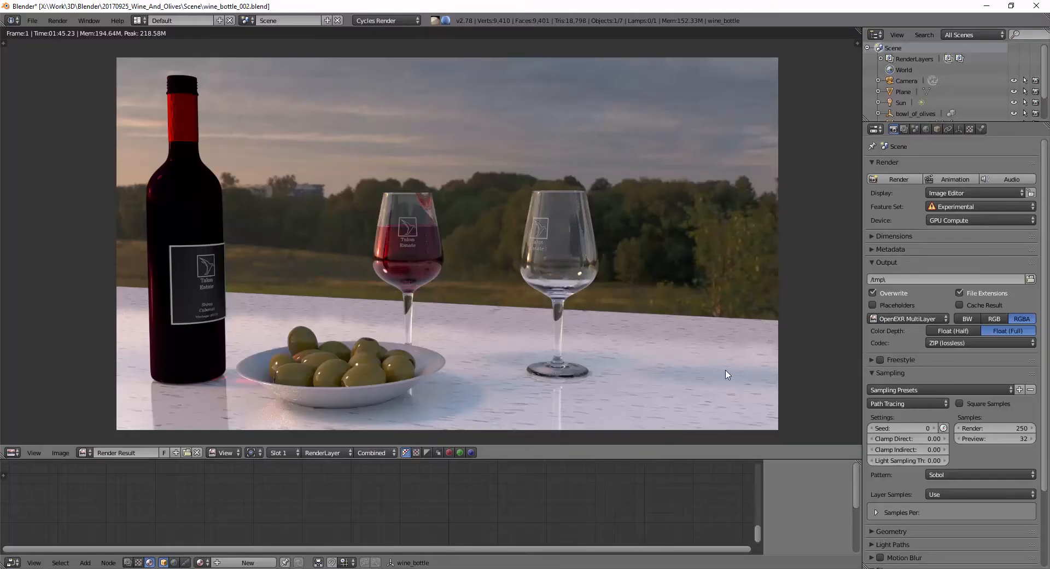
# Step: Switch to Fusion and add a Loader to the flow that reads render_olives_and_wine.exr from the Scene folder
pyautogui.click(782, 568)
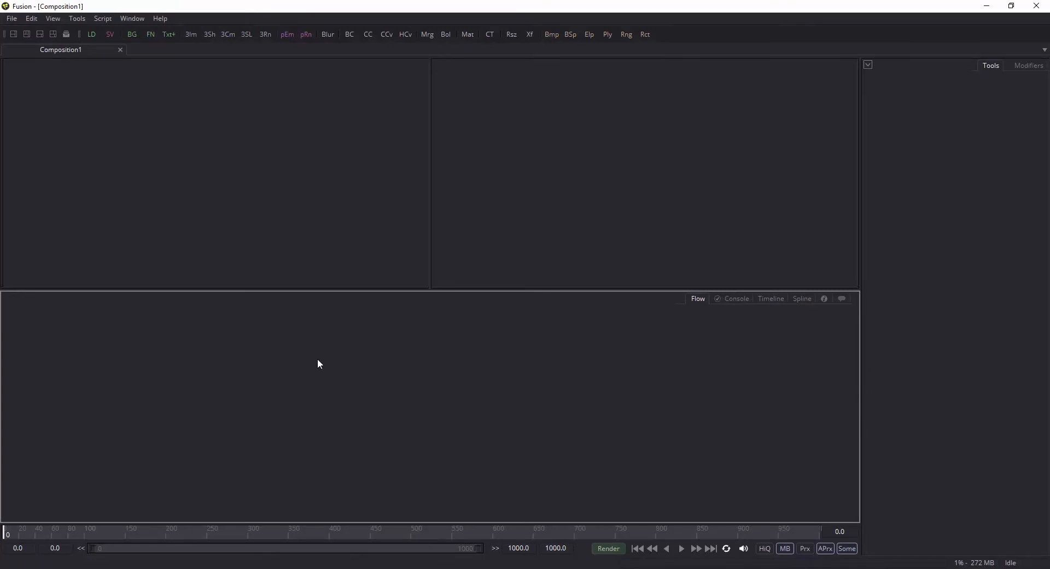
pyautogui.rightClick(245, 360)
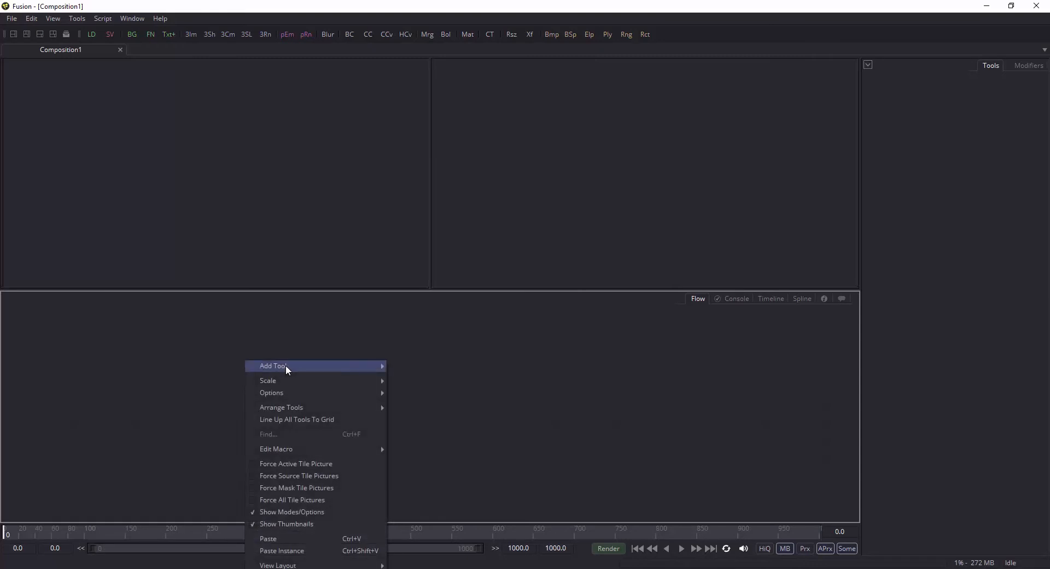
pyautogui.moveTo(291, 367)
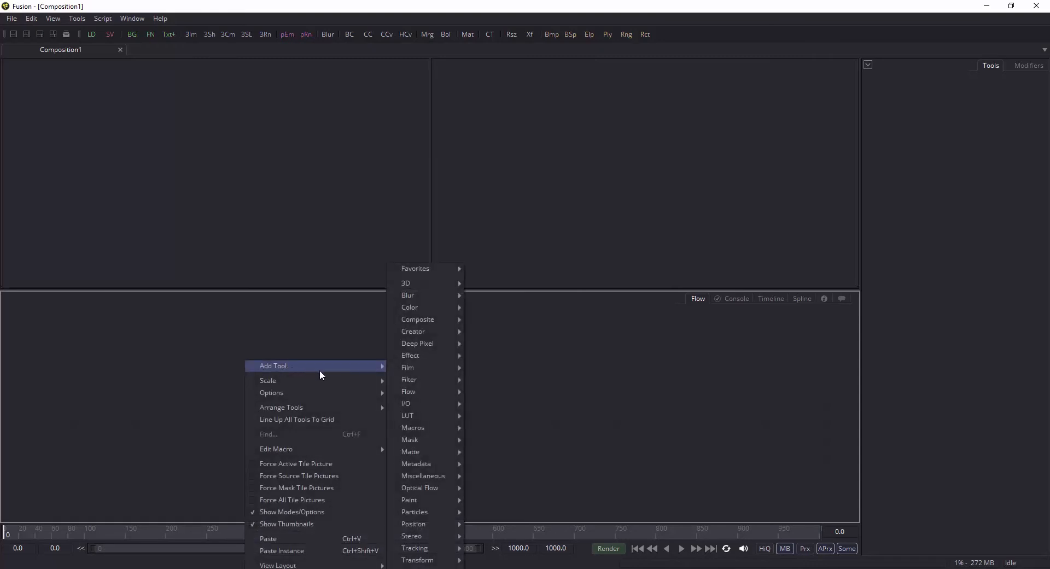
pyautogui.moveTo(447, 415)
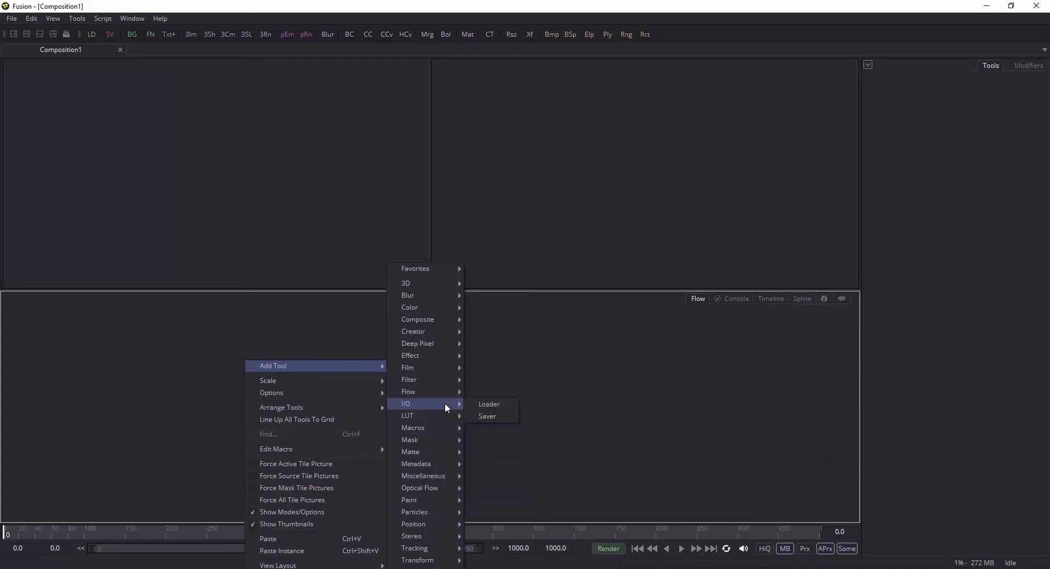
pyautogui.click(490, 404)
pyautogui.click(457, 188)
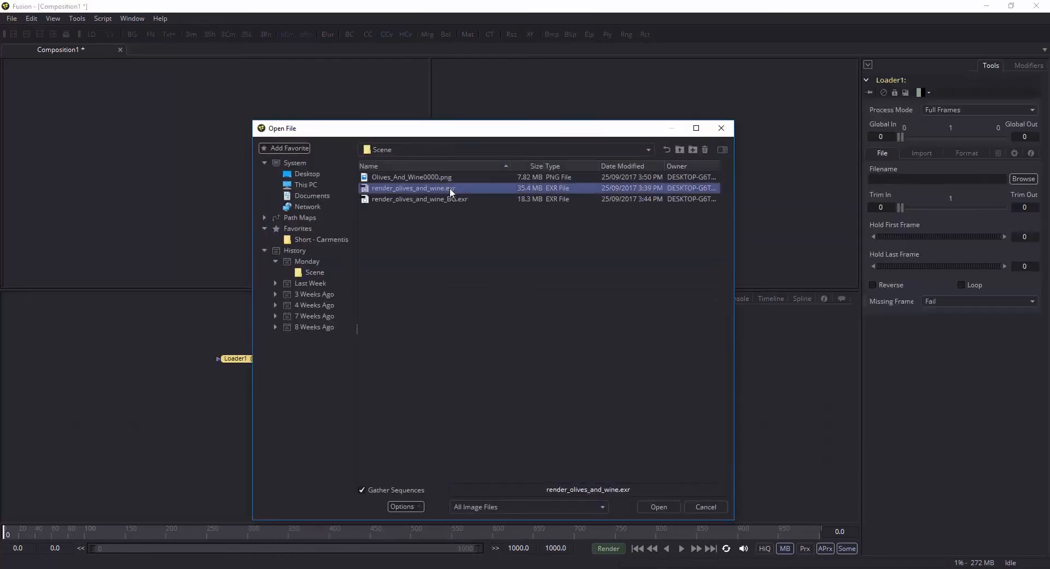
pyautogui.doubleClick(442, 188)
# Step: Add render_olives_and_wine_BG.exr to the flow as a second loader and delete that loader again
pyautogui.click(375, 374)
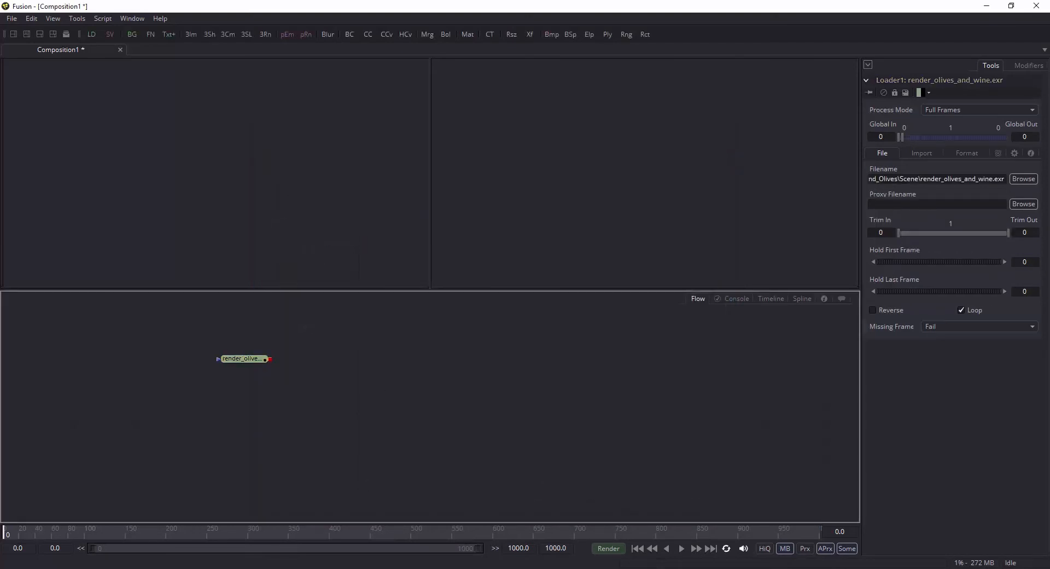
pyautogui.moveTo(562, 567); pyautogui.dragTo(461, 350)
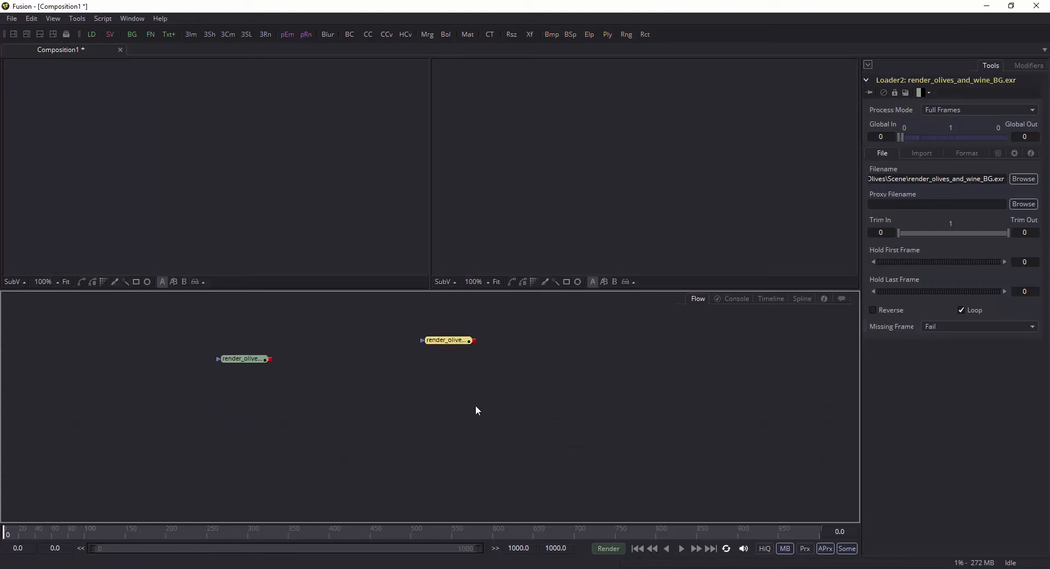
pyautogui.press('Delete')
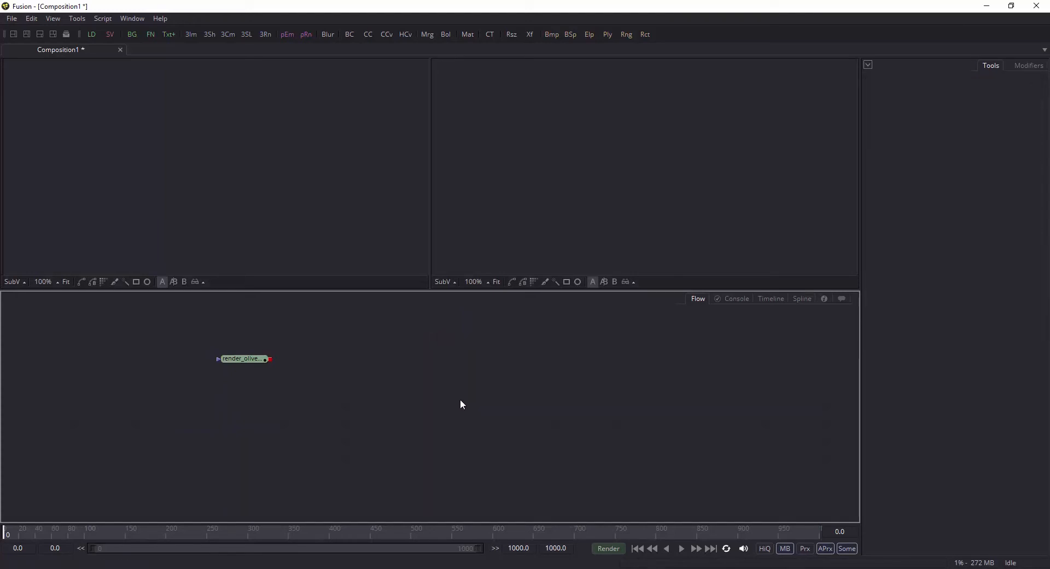
# Step: Display the render_olives_and_wine.exr loader in both viewers and open its OpenEXR format settings
pyautogui.click(250, 361)
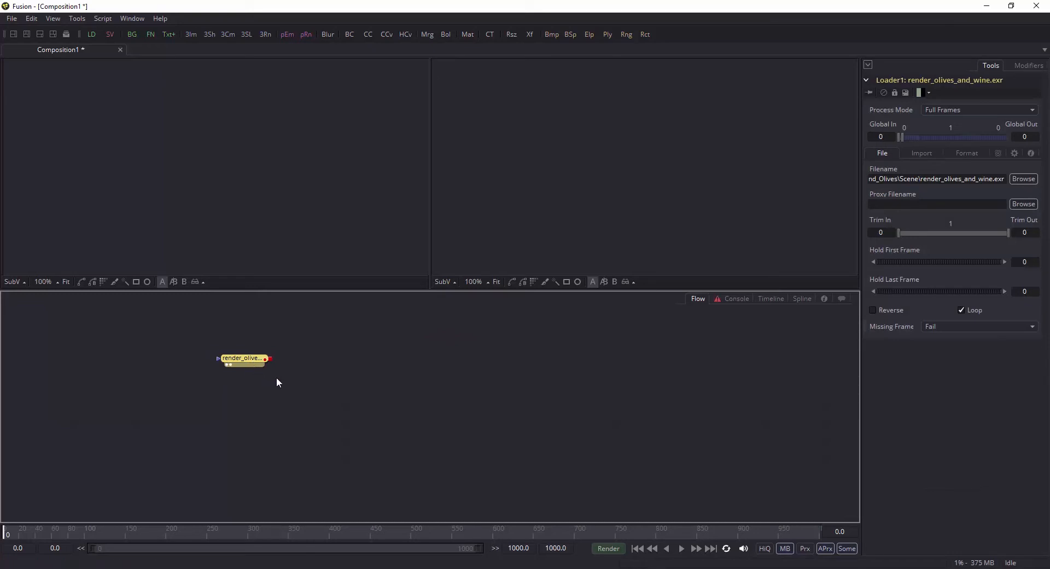
pyautogui.click(919, 153)
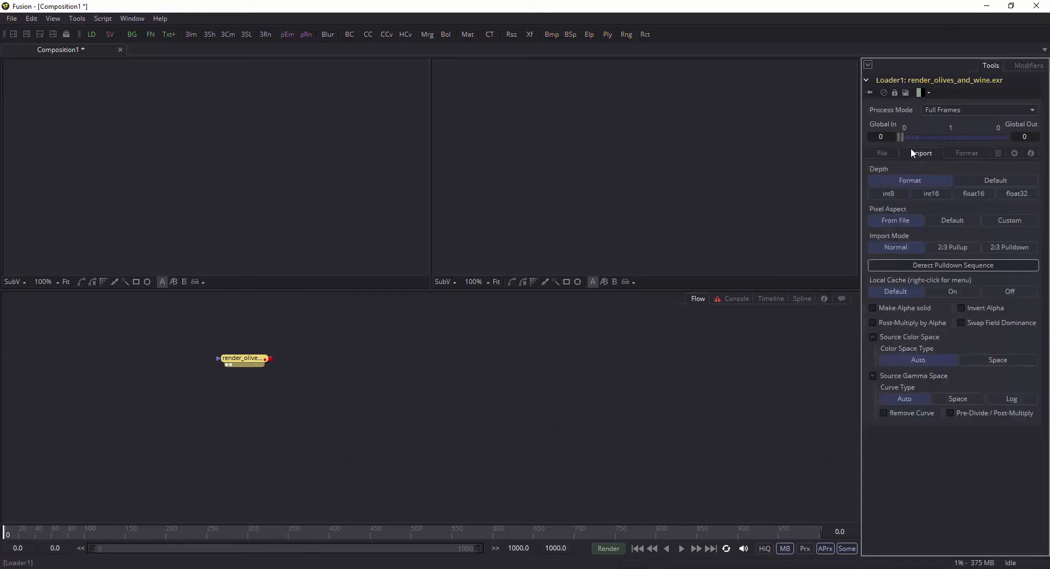
pyautogui.click(967, 152)
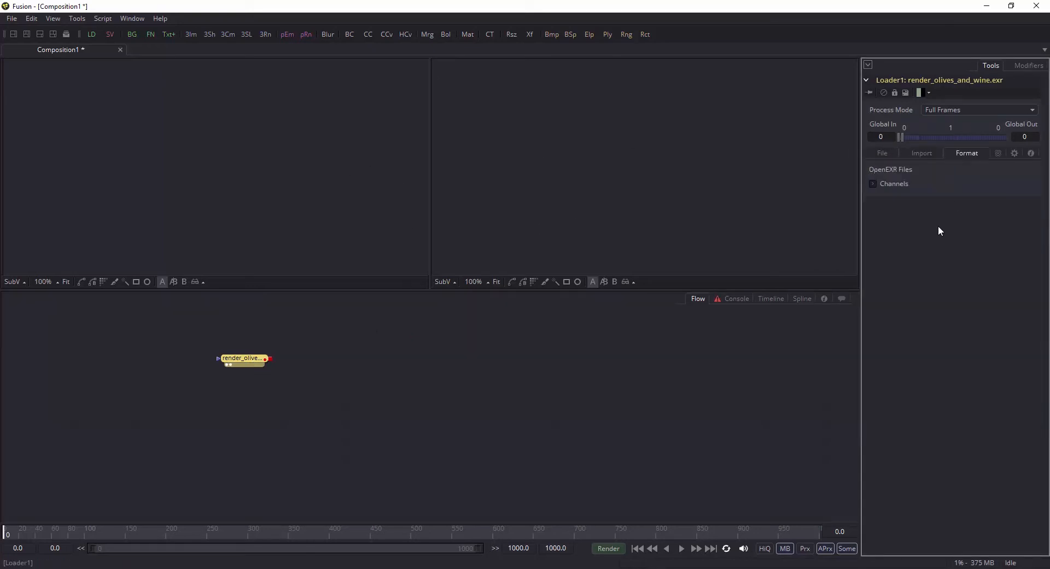
pyautogui.click(884, 151)
pyautogui.click(969, 151)
# Step: Expand the loader's OpenEXR channel list and assign RenderLayer.Combined.R to the Red channel
pyautogui.click(874, 183)
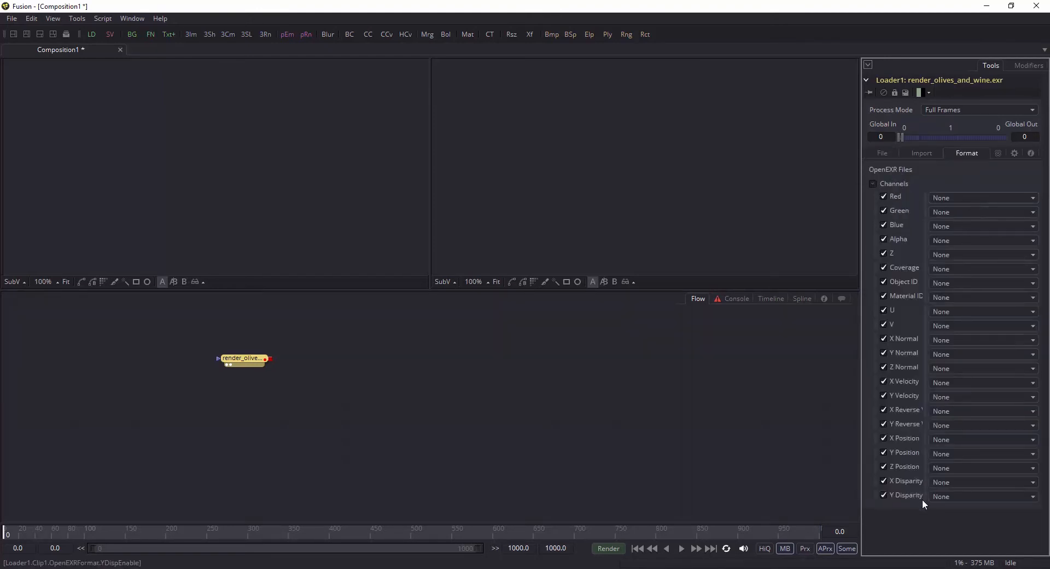
pyautogui.click(961, 200)
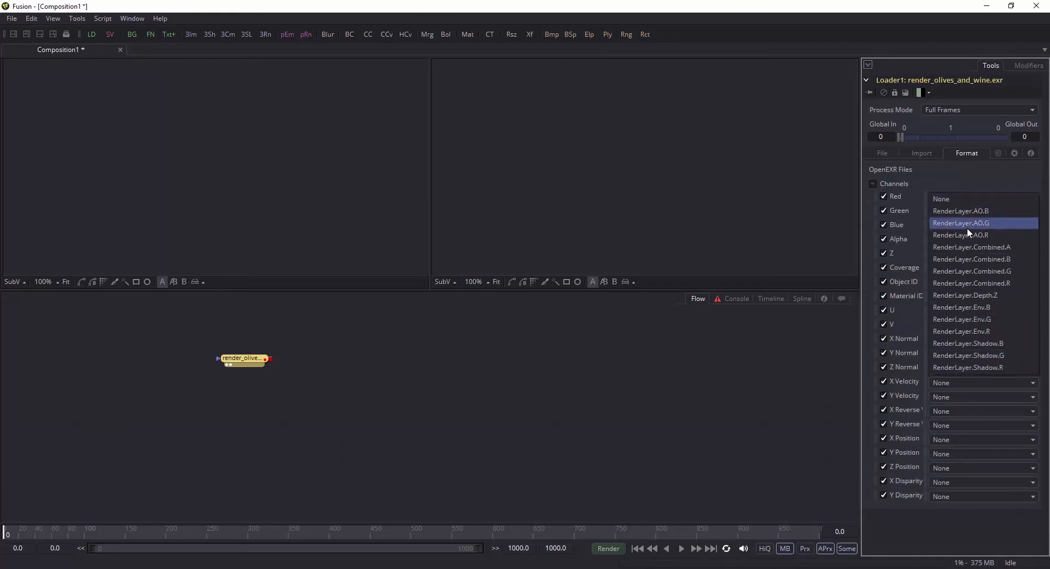
pyautogui.click(984, 283)
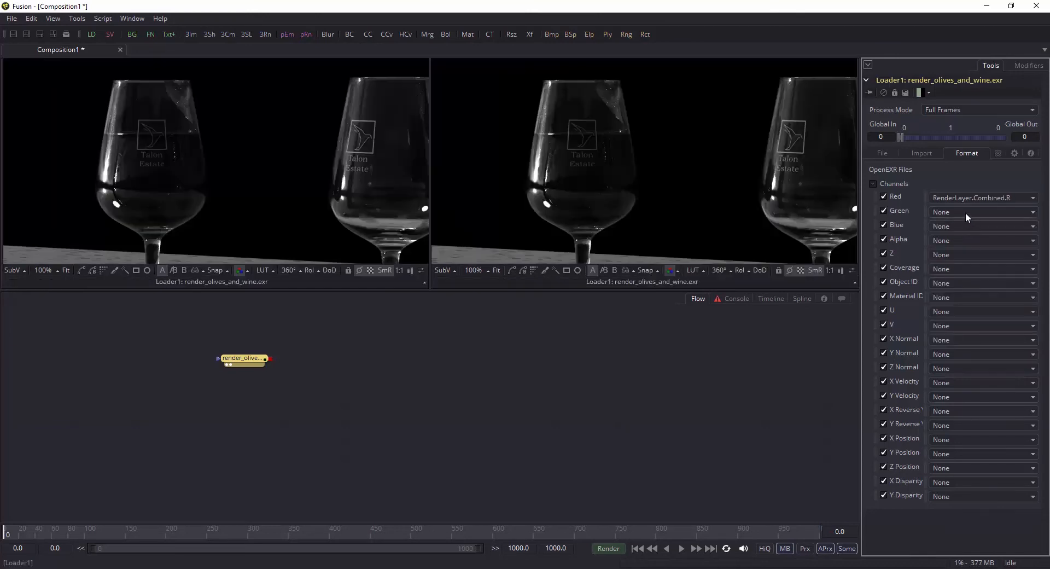
# Step: Assign RenderLayer.Combined.G, Combined.B and Combined.A to the loader's Green, Blue and Alpha channels
pyautogui.click(966, 213)
pyautogui.click(980, 283)
pyautogui.click(972, 228)
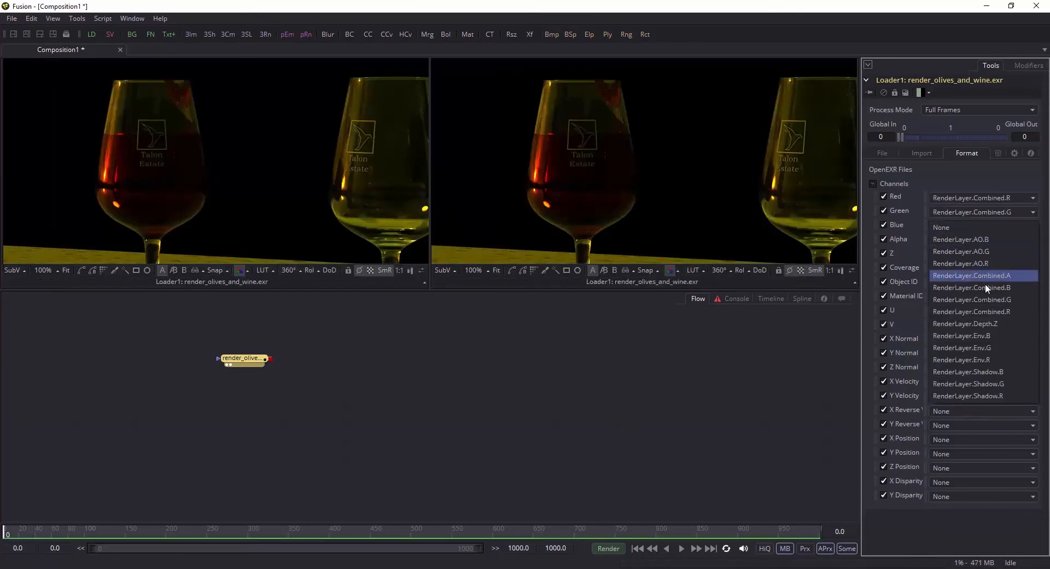
pyautogui.click(985, 283)
pyautogui.click(980, 241)
pyautogui.click(985, 288)
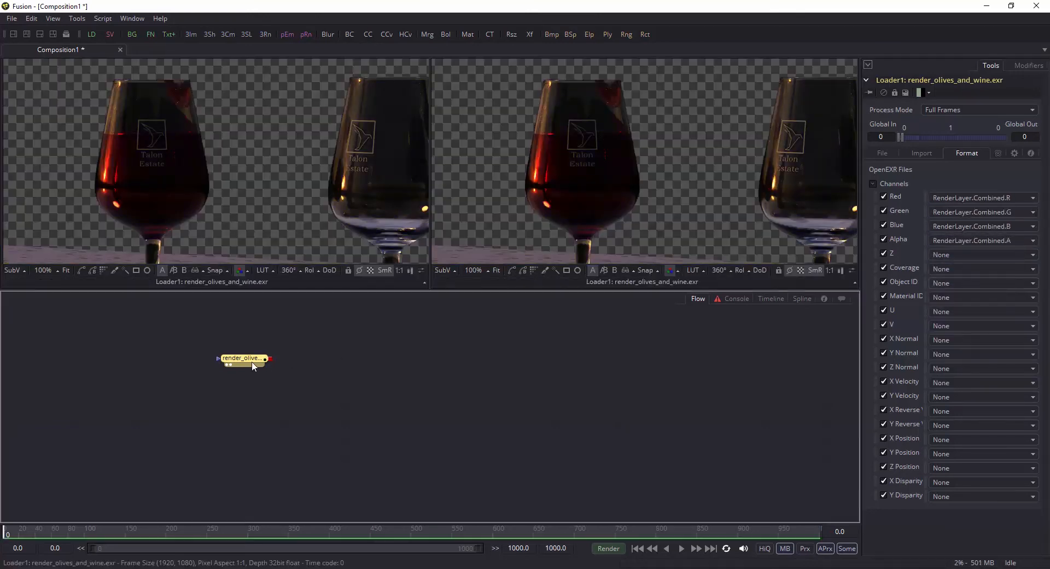
# Step: Show the loader only in the first viewer, fit the image to it and enlarge the viewer area
pyautogui.press('2')
pyautogui.scroll(-1, 392, 203)
pyautogui.click(392, 203)
pyautogui.hotkey('ctrl', 'f')
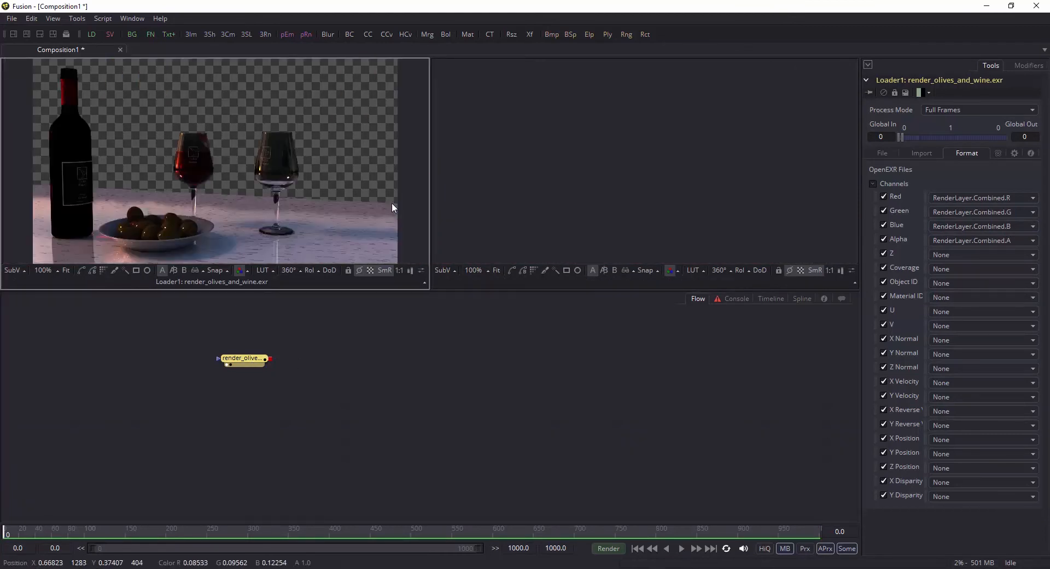
pyautogui.moveTo(378, 290); pyautogui.dragTo(379, 337)
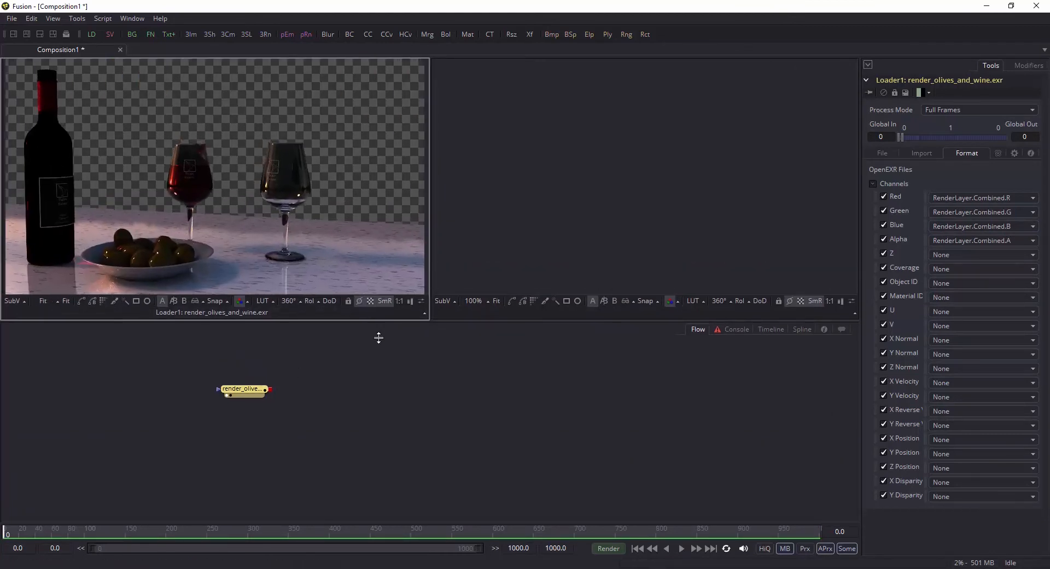
pyautogui.click(430, 389)
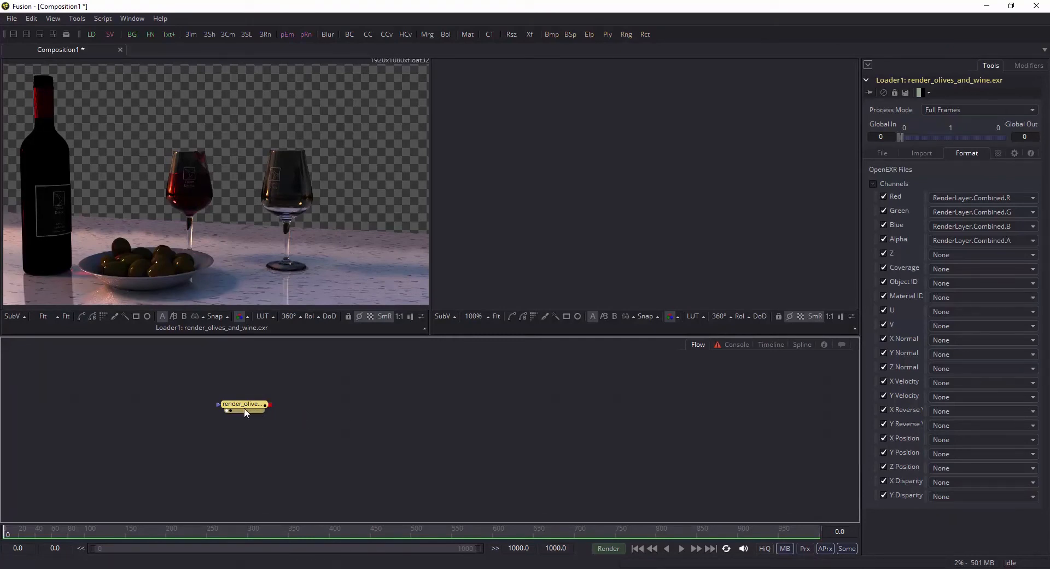
# Step: Enlarge the tool search dialog, search for gamut and add a Gamut tool after the loader
pyautogui.hotkey('ctrl', 'space')
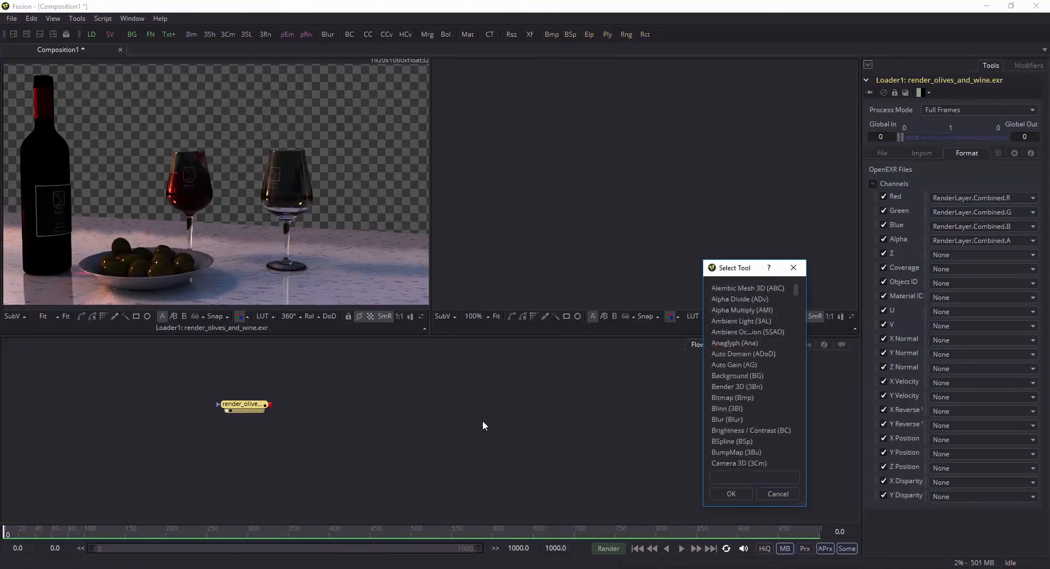
pyautogui.moveTo(736, 271); pyautogui.dragTo(673, 220)
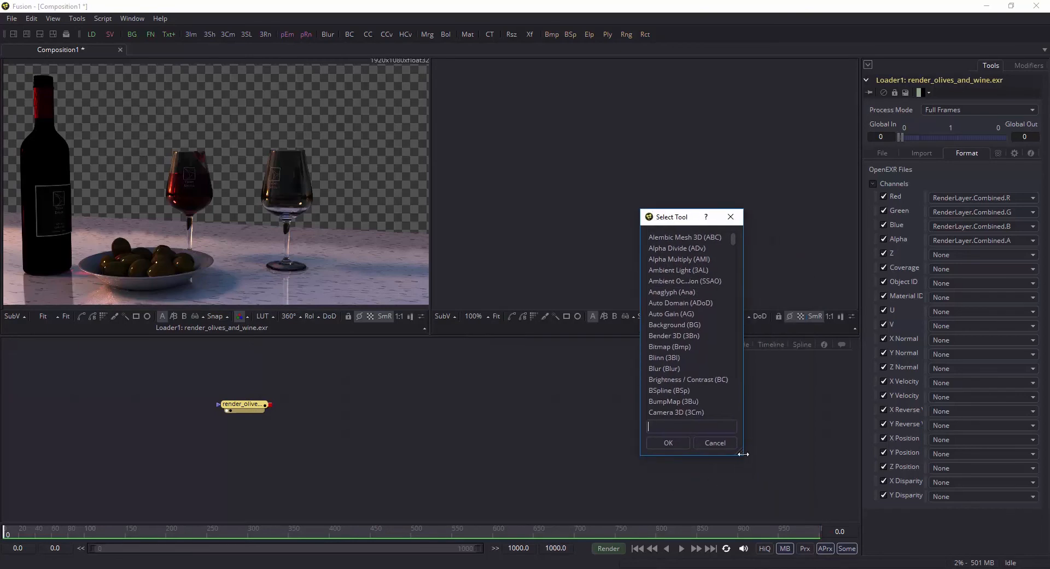
pyautogui.moveTo(743, 456); pyautogui.dragTo(755, 518)
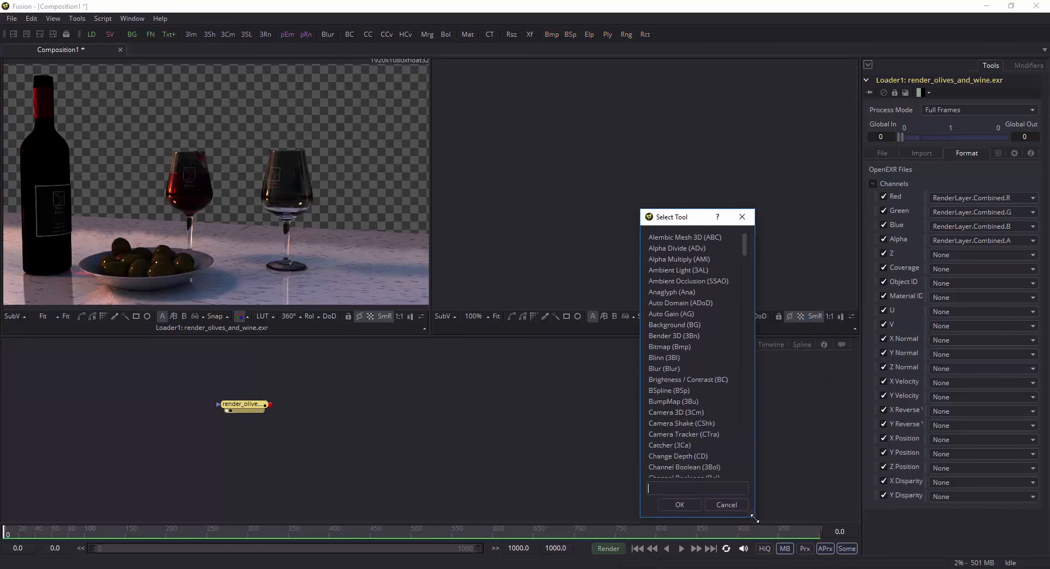
pyautogui.write('gamut')
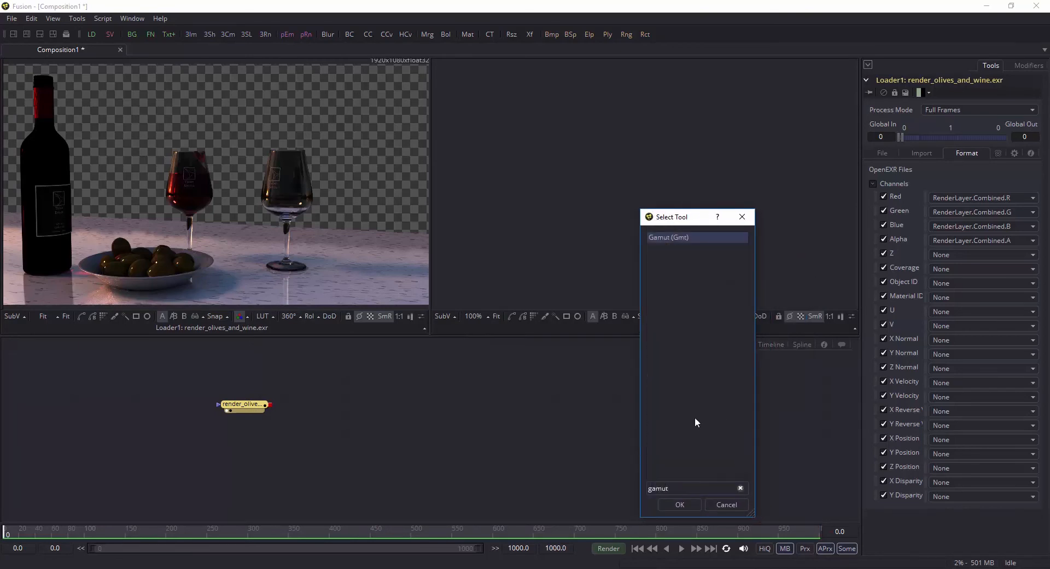
pyautogui.click(678, 238)
pyautogui.click(680, 505)
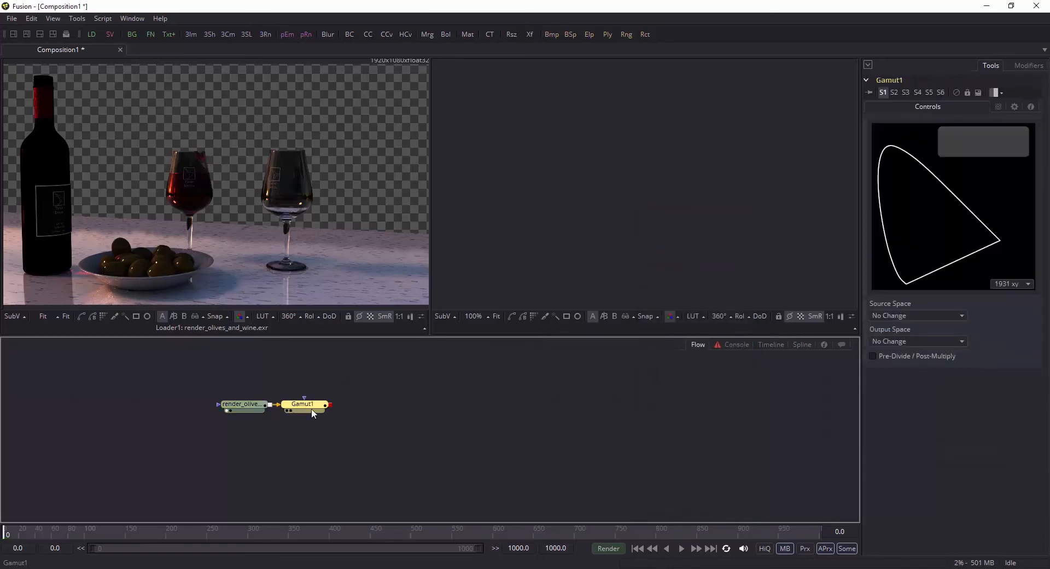
# Step: Display the Gamut tool in the first viewer and set its output space to sRGB
pyautogui.press('1')
pyautogui.click(921, 342)
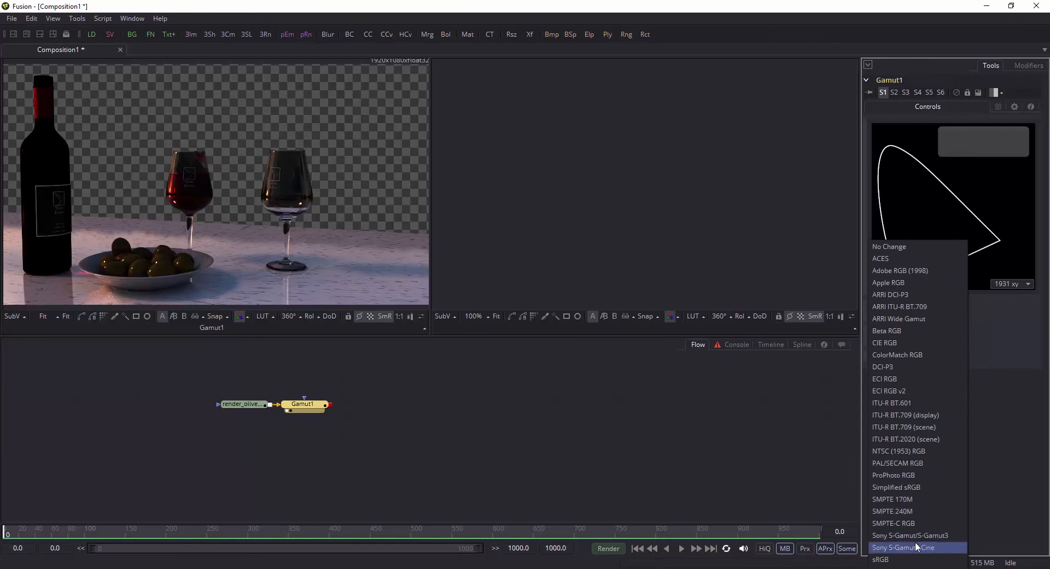
pyautogui.click(905, 560)
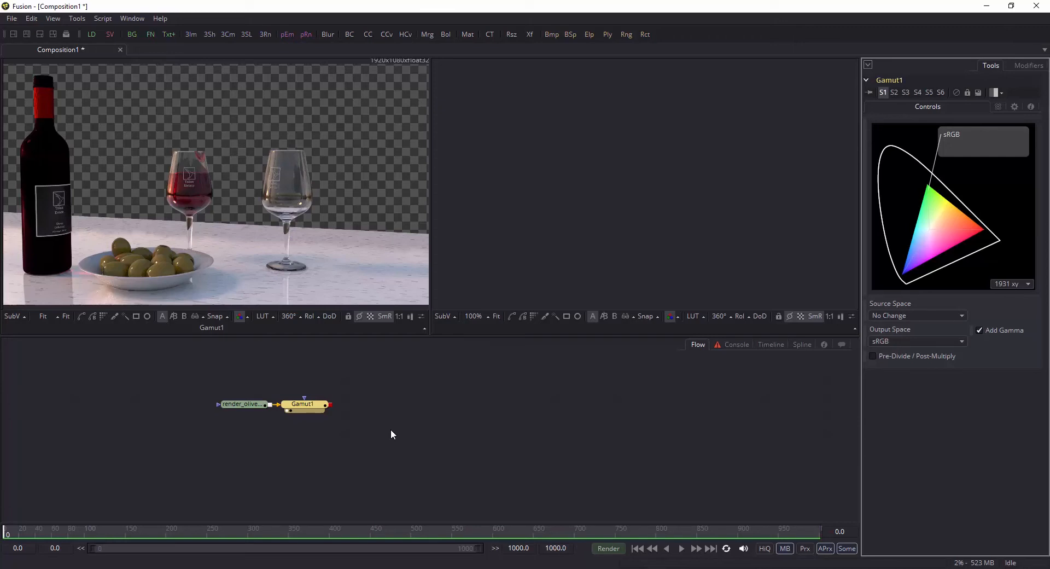
# Step: Compare the loader's raw output with the Gamut-corrected image in the first viewer
pyautogui.click(246, 406)
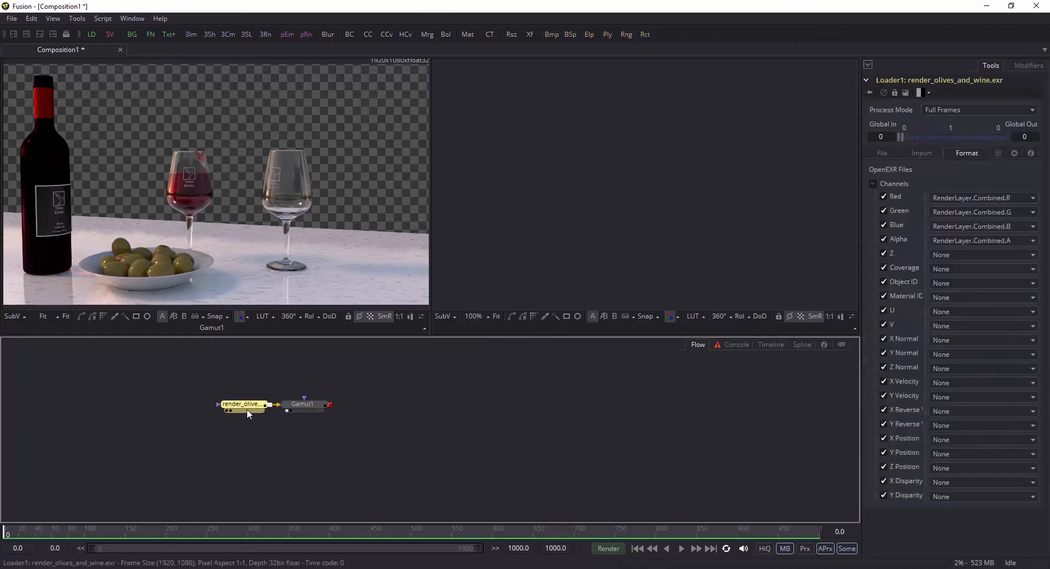
pyautogui.press('1')
pyautogui.click(313, 406)
pyautogui.press('1')
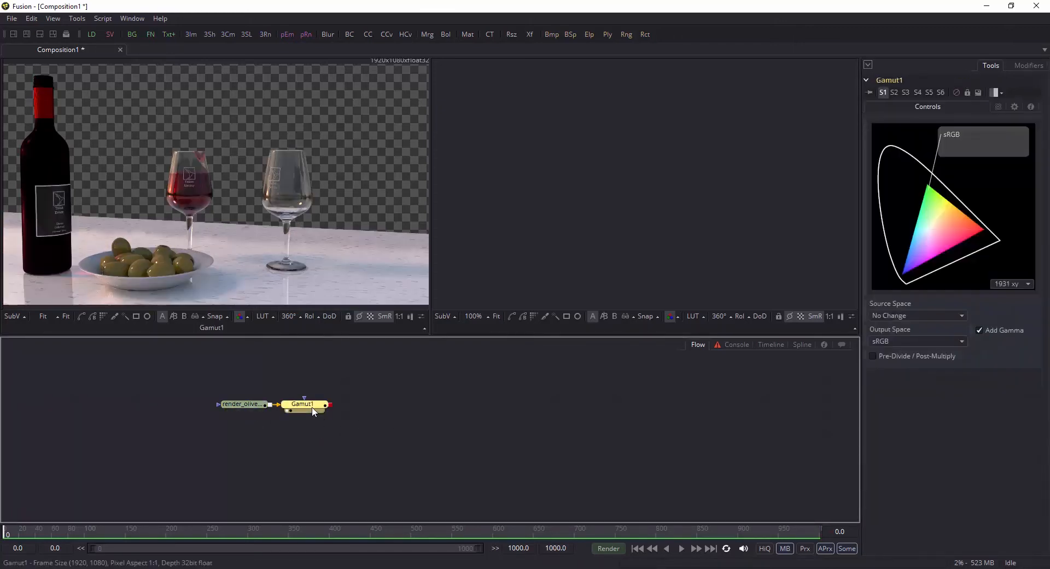
pyautogui.click(254, 406)
pyautogui.click(323, 407)
# Step: Duplicate the render_olives_and_wine.exr loader and place the copy above and beyond the Gamut node
pyautogui.click(241, 405)
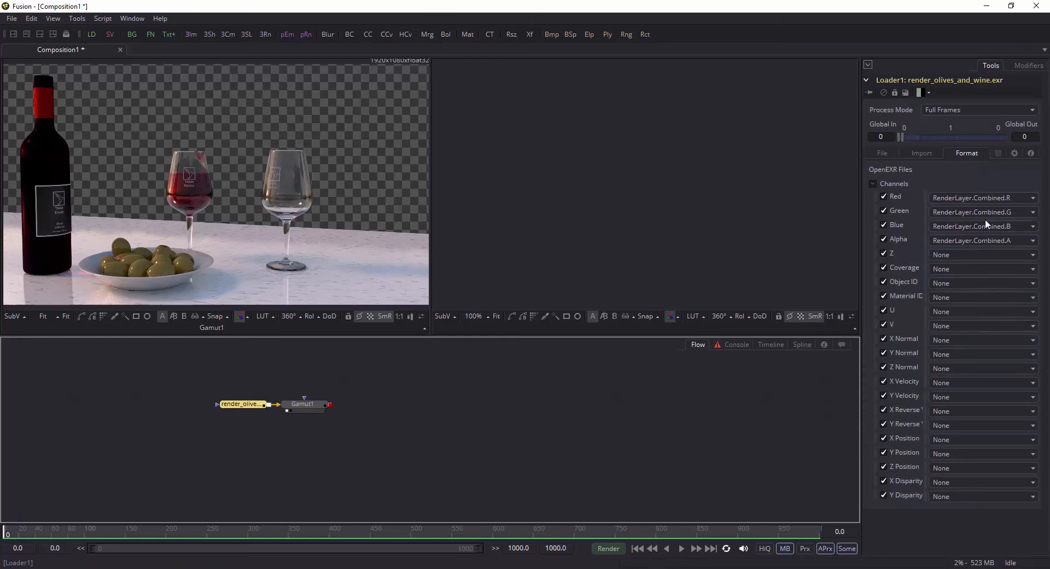
pyautogui.click(990, 198)
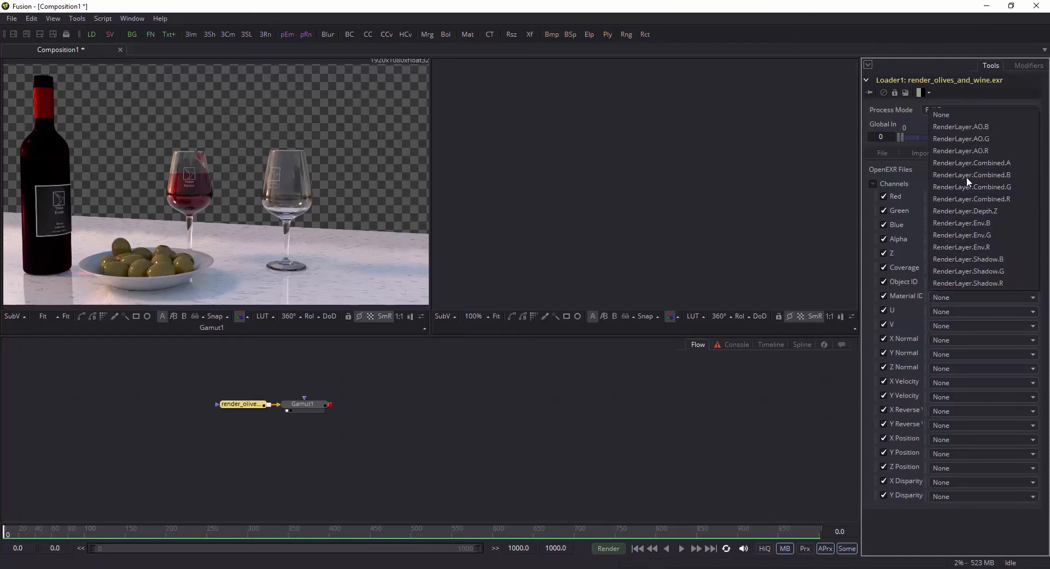
pyautogui.click(594, 413)
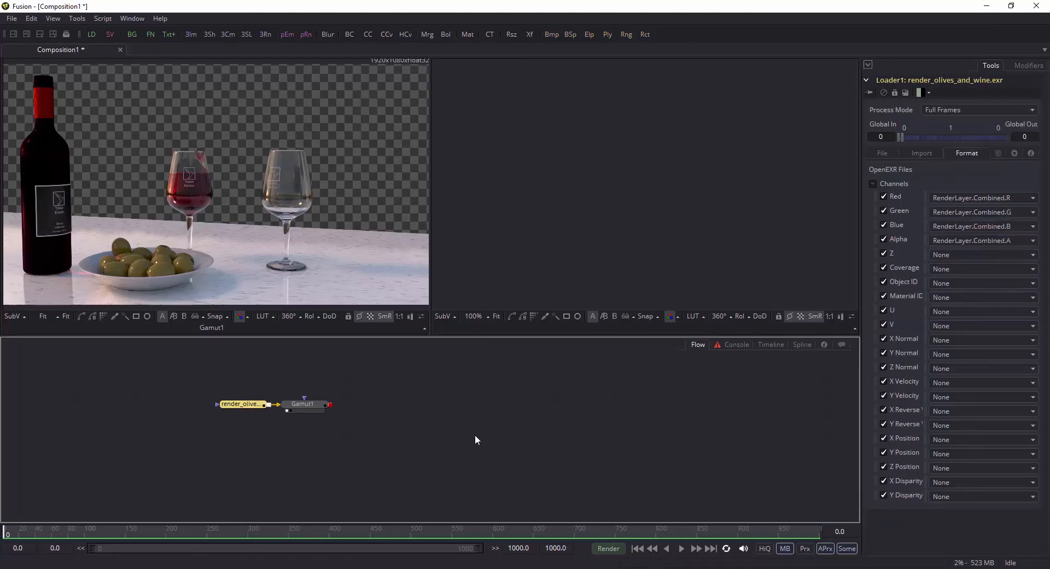
pyautogui.hotkey('ctrl', 'v')
pyautogui.moveTo(421, 386); pyautogui.dragTo(392, 382)
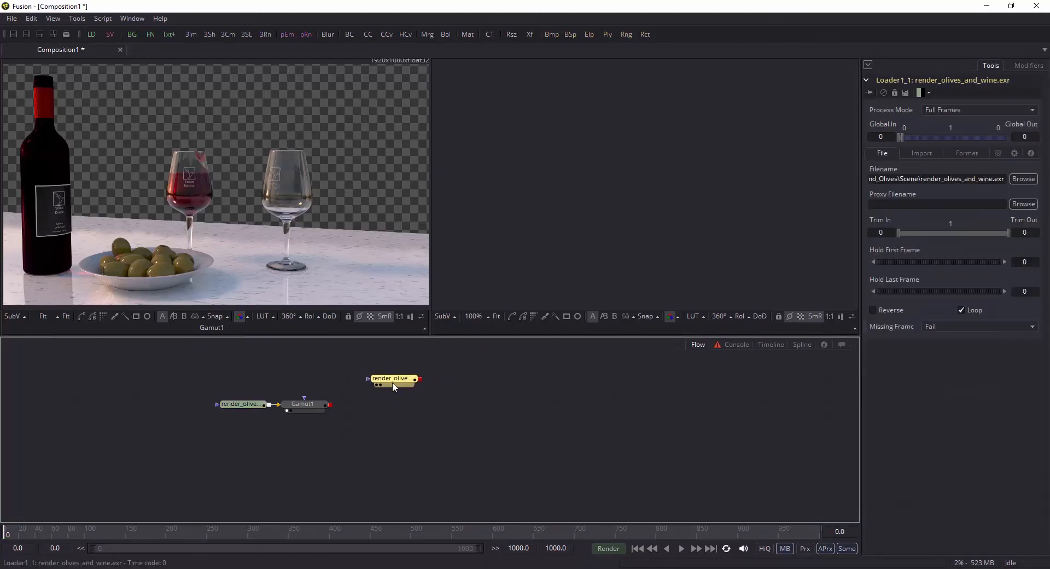
pyautogui.click(304, 405)
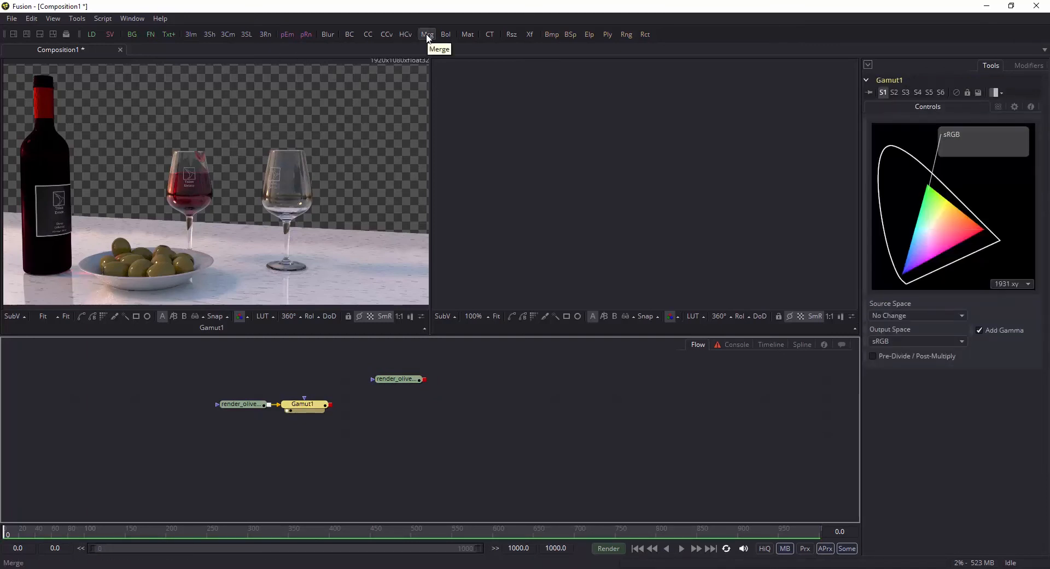
pyautogui.rightClick(413, 430)
pyautogui.moveTo(477, 226)
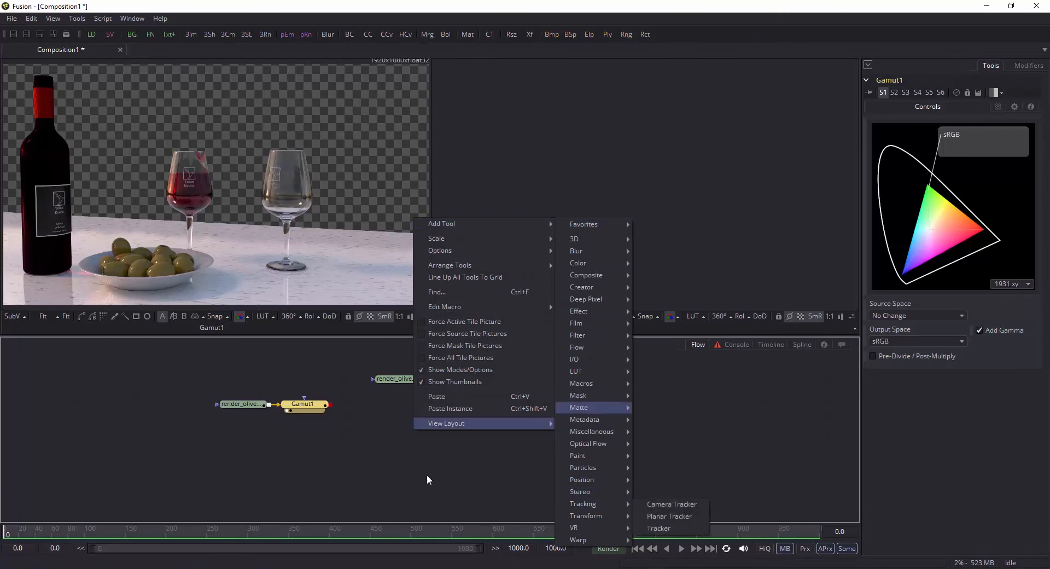
pyautogui.click(357, 458)
pyautogui.hotkey('ctrl', 'space')
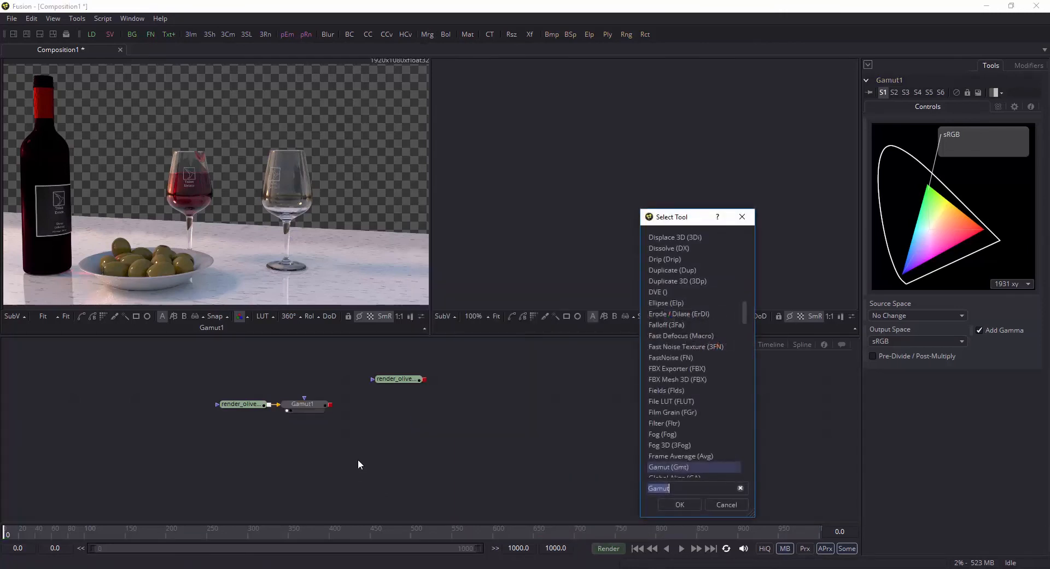
pyautogui.click(733, 504)
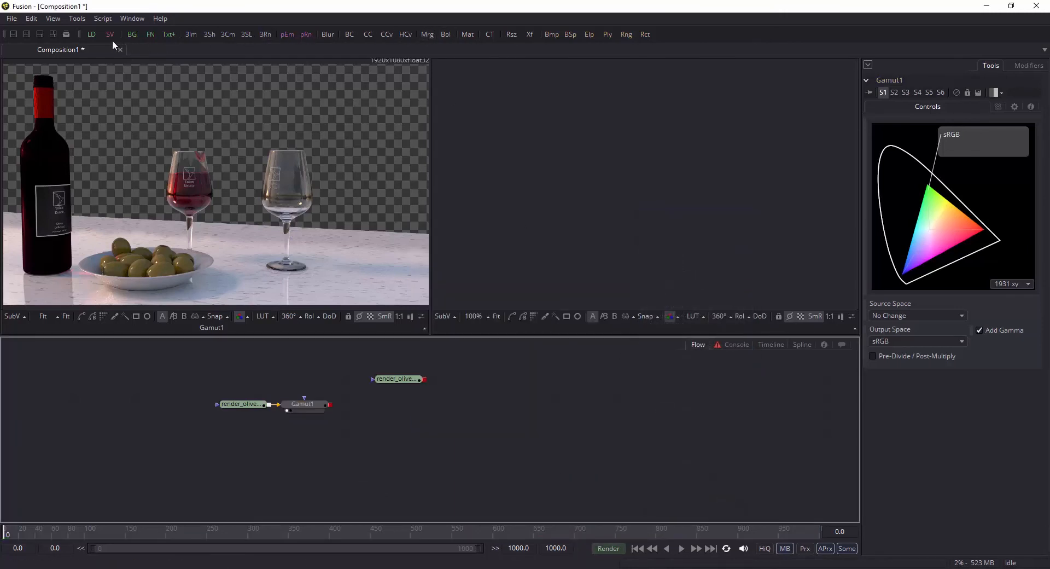
# Step: Add a Merge with the Gamut output as background and the duplicated loader as foreground, and display it in the first viewer
pyautogui.click(427, 34)
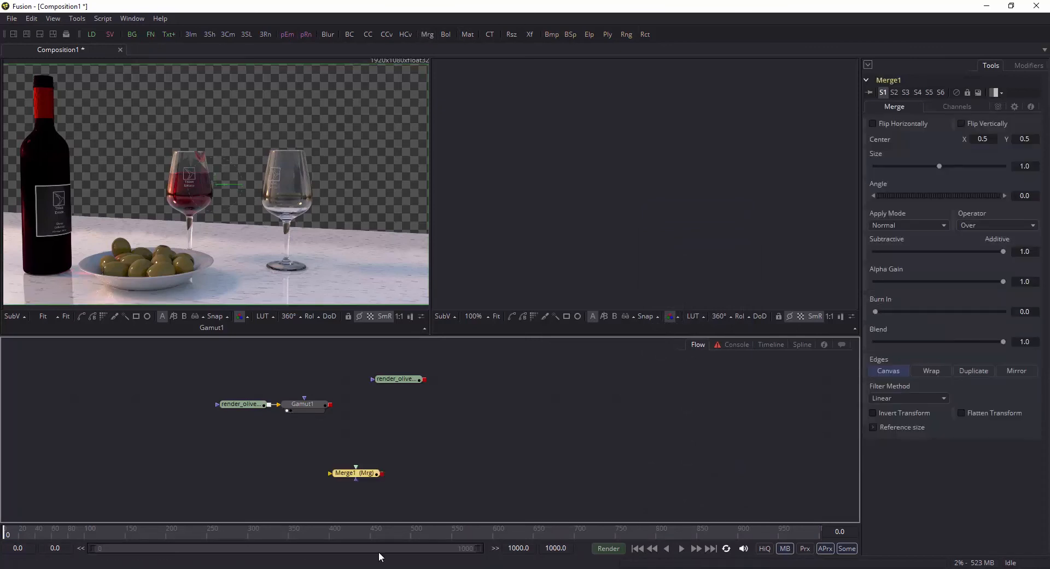
pyautogui.moveTo(363, 478); pyautogui.dragTo(393, 427)
pyautogui.moveTo(331, 404); pyautogui.dragTo(361, 422)
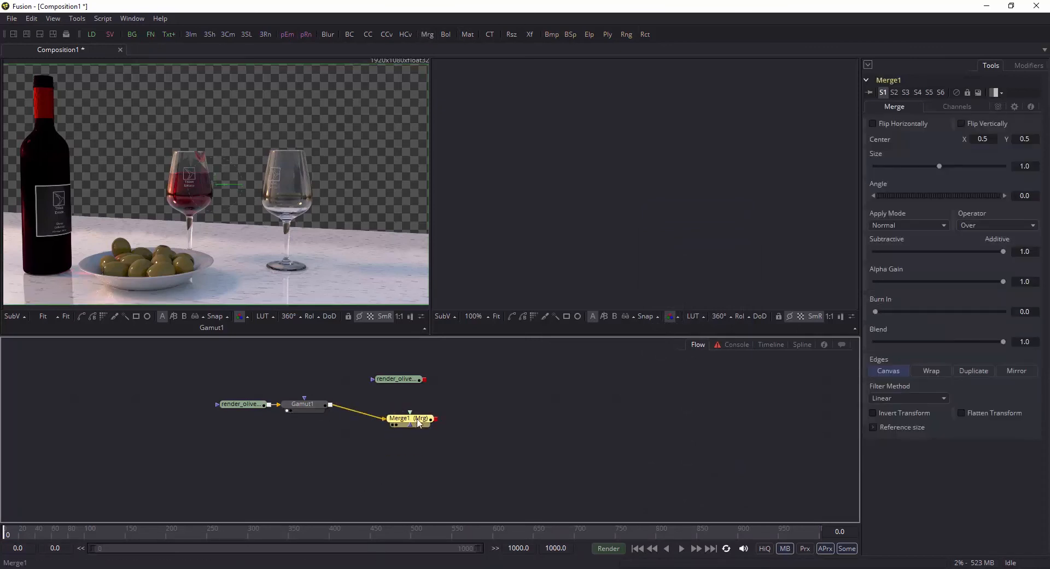
pyautogui.moveTo(424, 379); pyautogui.dragTo(408, 409)
pyautogui.press('1')
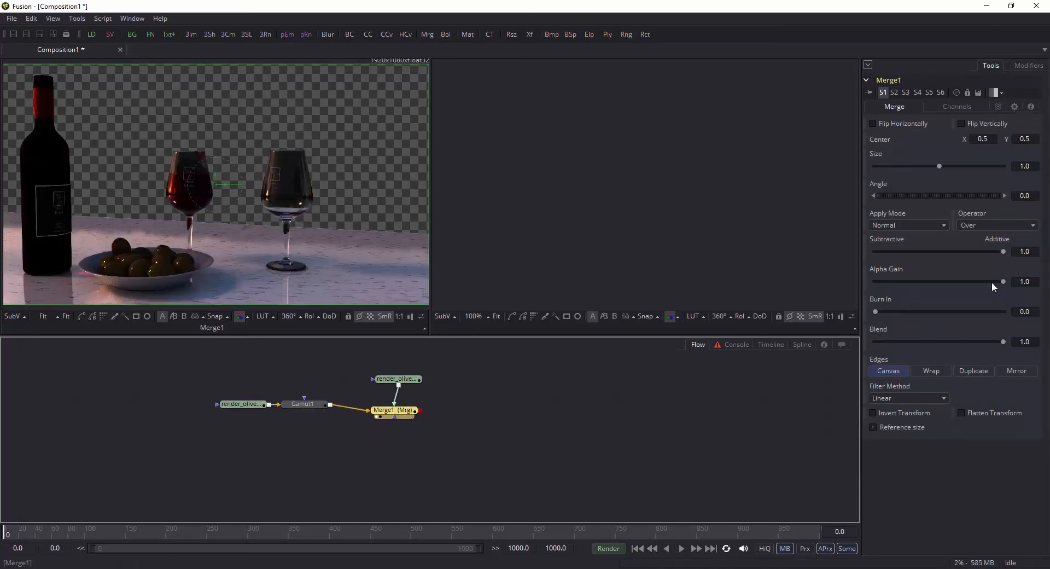
# Step: Display the duplicated loader and assign RenderLayer.AO.R, AO.G and AO.B to its Red, Green and Blue channels
pyautogui.click(395, 379)
pyautogui.press('1')
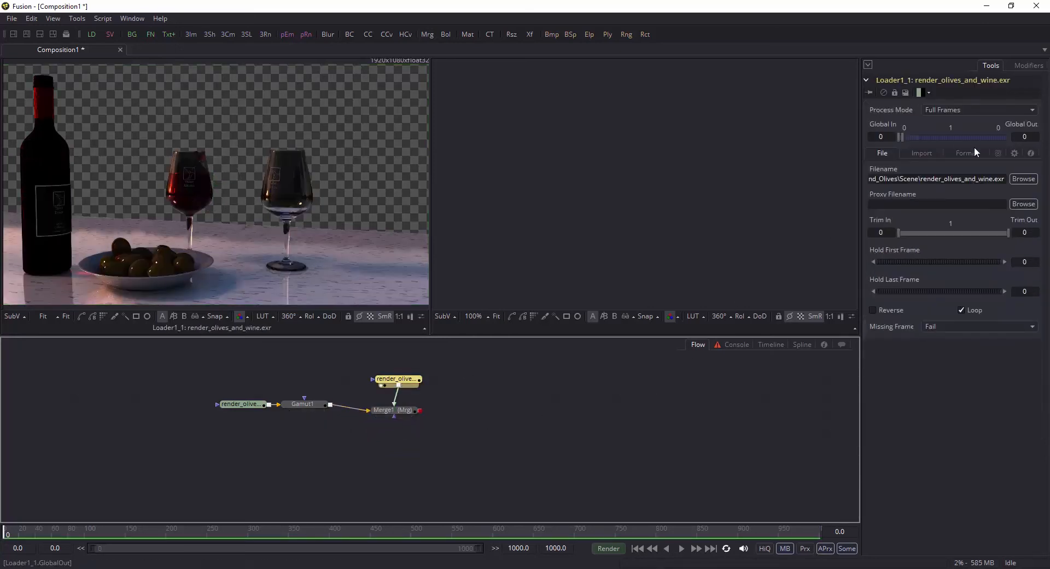
pyautogui.click(967, 153)
pyautogui.click(982, 197)
pyautogui.click(994, 126)
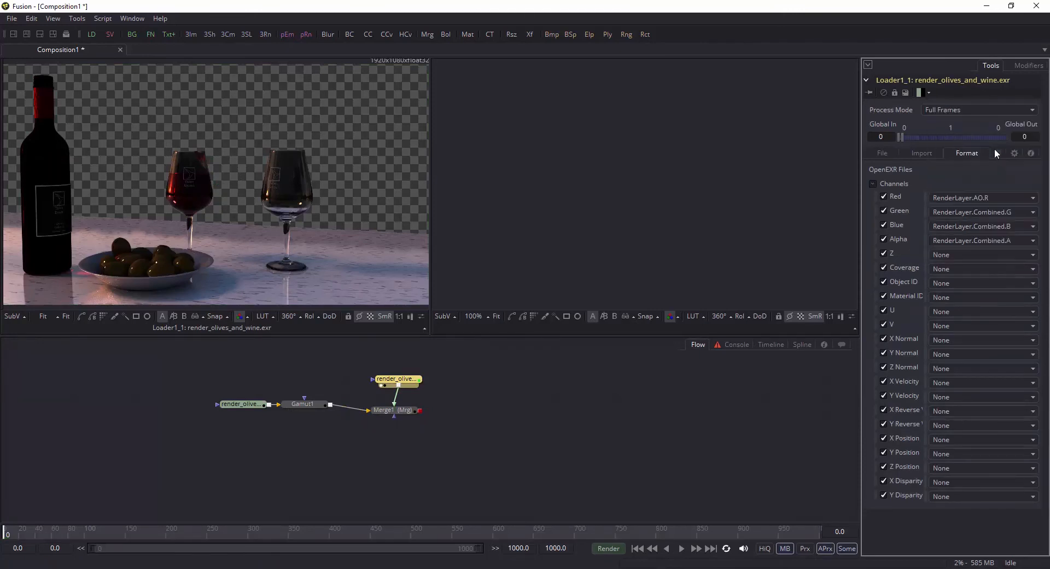
pyautogui.click(999, 212)
pyautogui.click(1000, 172)
pyautogui.click(999, 227)
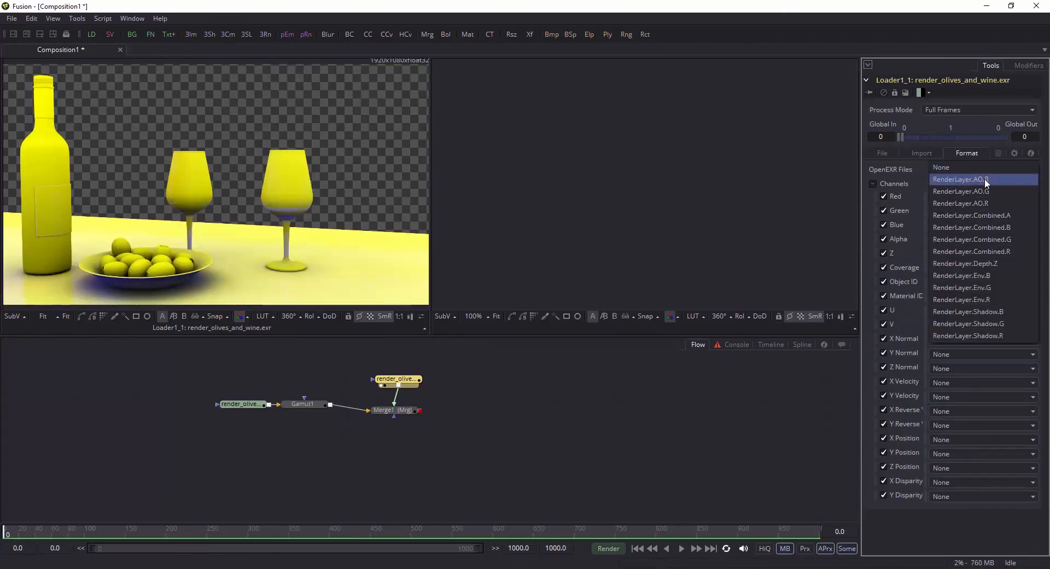
pyautogui.click(985, 178)
# Step: Show the Merge in the first viewer and the ambient occlusion loader in the second, zoomed to 50%
pyautogui.click(405, 413)
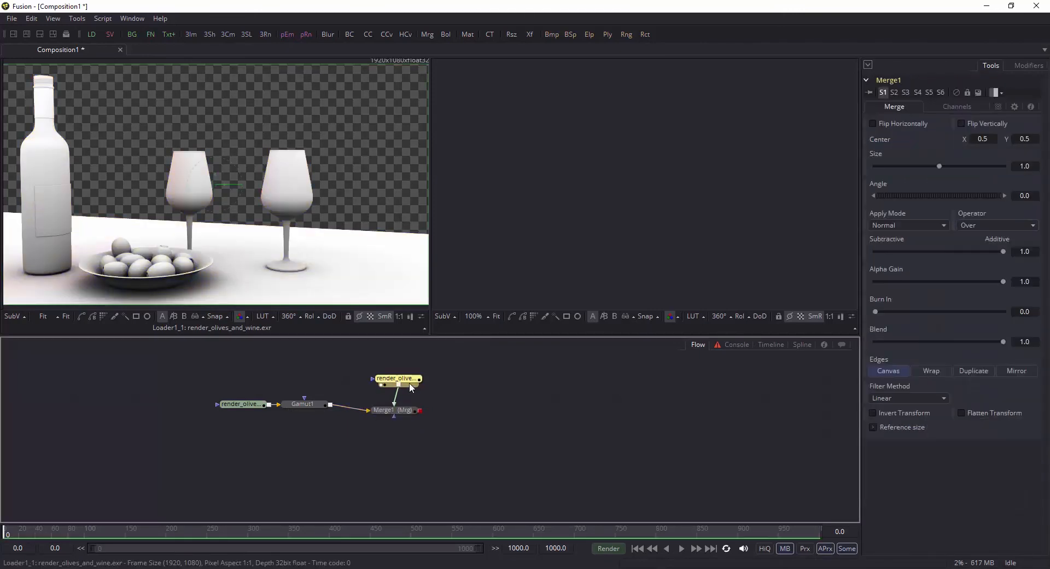
pyautogui.press('2')
pyautogui.press('1')
pyautogui.scroll(-2, 666, 232)
pyautogui.scroll(1, 665, 232)
pyautogui.scroll(-1, 665, 232)
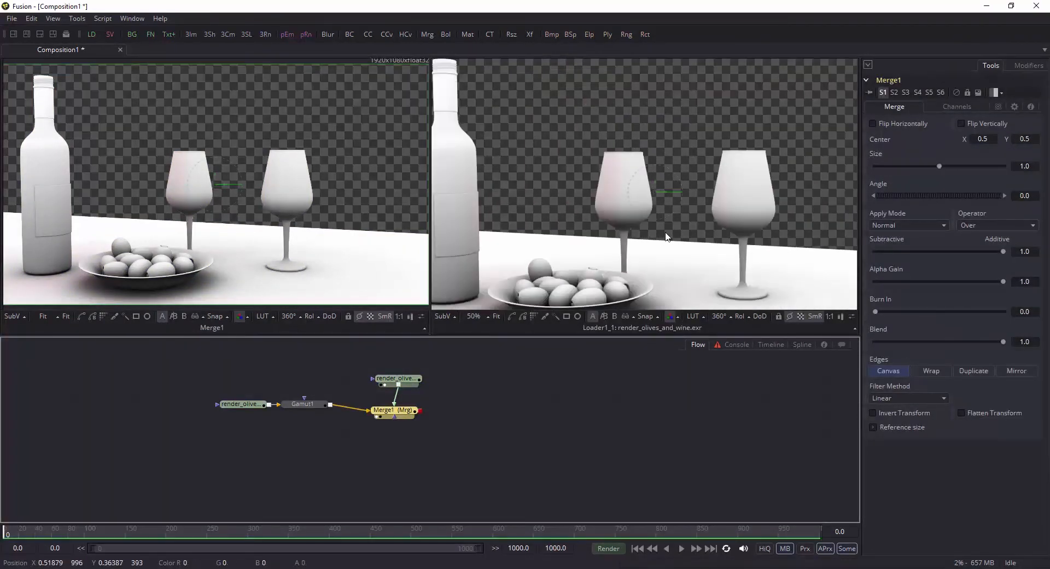
pyautogui.press('1')
pyautogui.press('1')
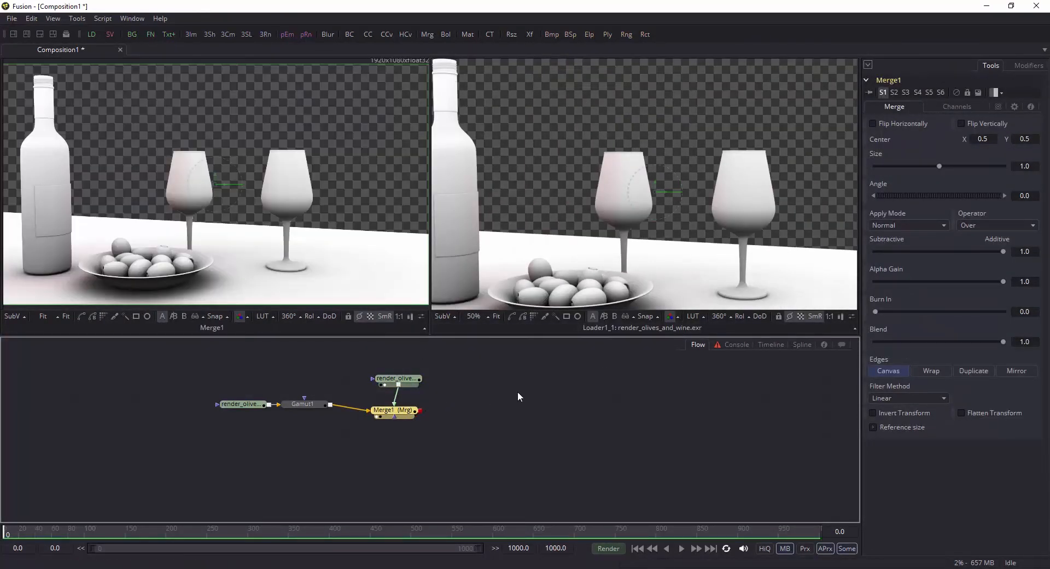
# Step: Set the Merge's apply mode to Multiply and keep its blend at 1.0
pyautogui.click(914, 224)
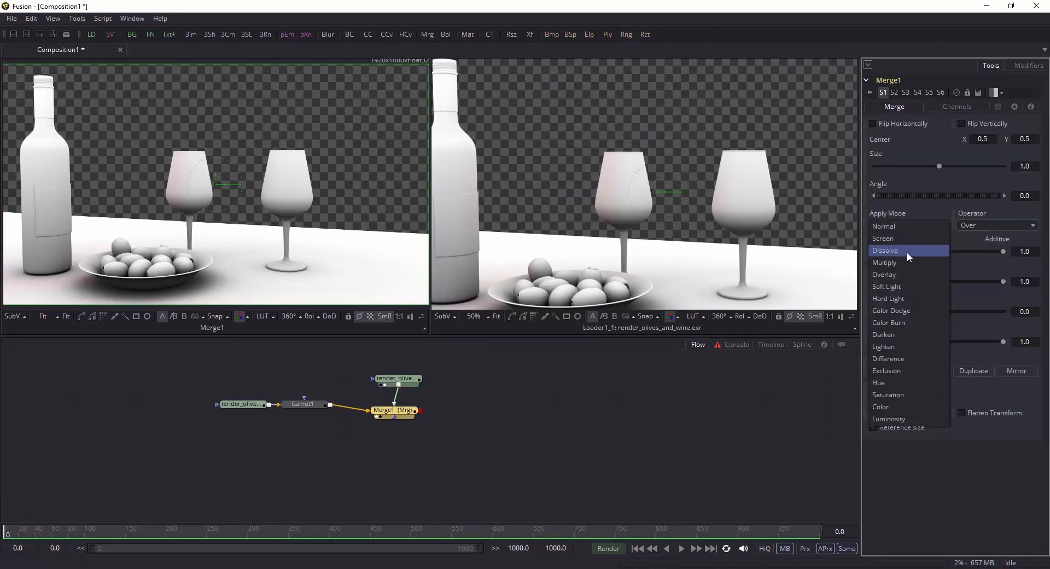
pyautogui.click(909, 263)
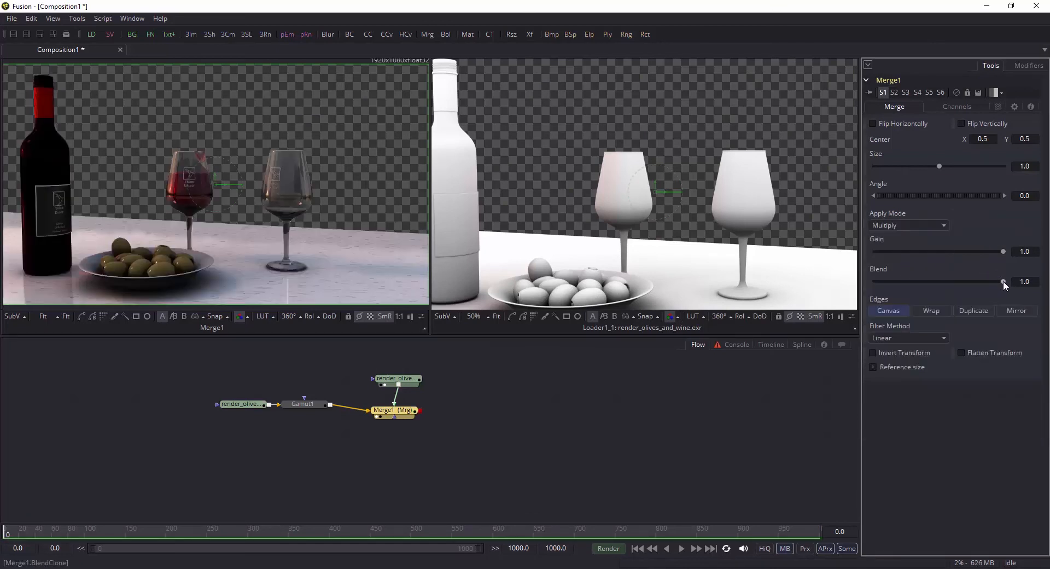
pyautogui.moveTo(1004, 281)
pyautogui.mouseDown()
pyautogui.moveTo(958, 281)
pyautogui.moveTo(1004, 281)
pyautogui.mouseUp()
# Step: Line up the Merge node with the Gamut node and position the ambient occlusion loader directly above the Merge
pyautogui.moveTo(411, 377); pyautogui.dragTo(415, 376)
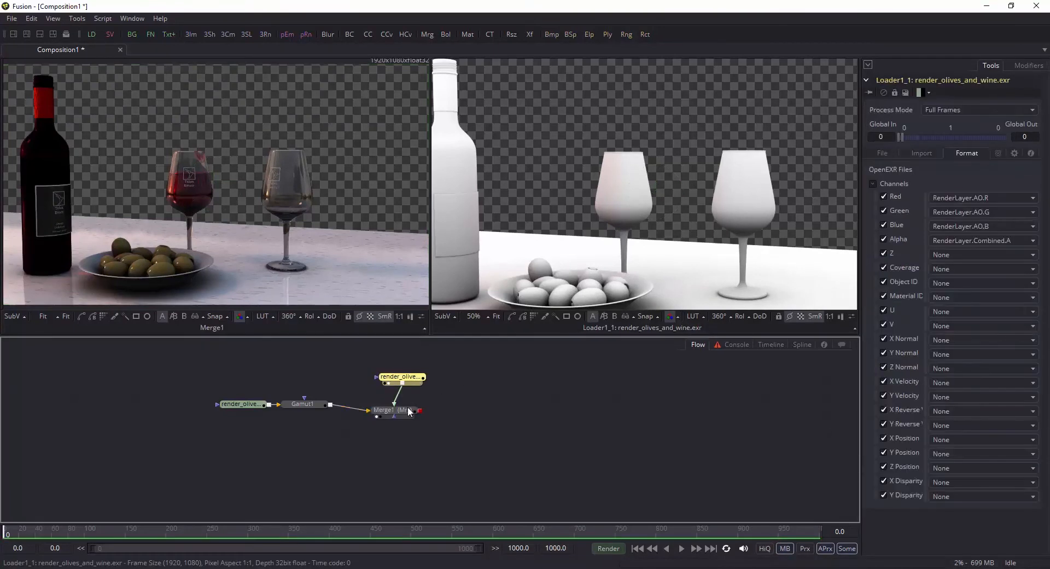
pyautogui.moveTo(411, 411); pyautogui.dragTo(416, 404)
pyautogui.moveTo(408, 377); pyautogui.dragTo(403, 376)
pyautogui.click(447, 384)
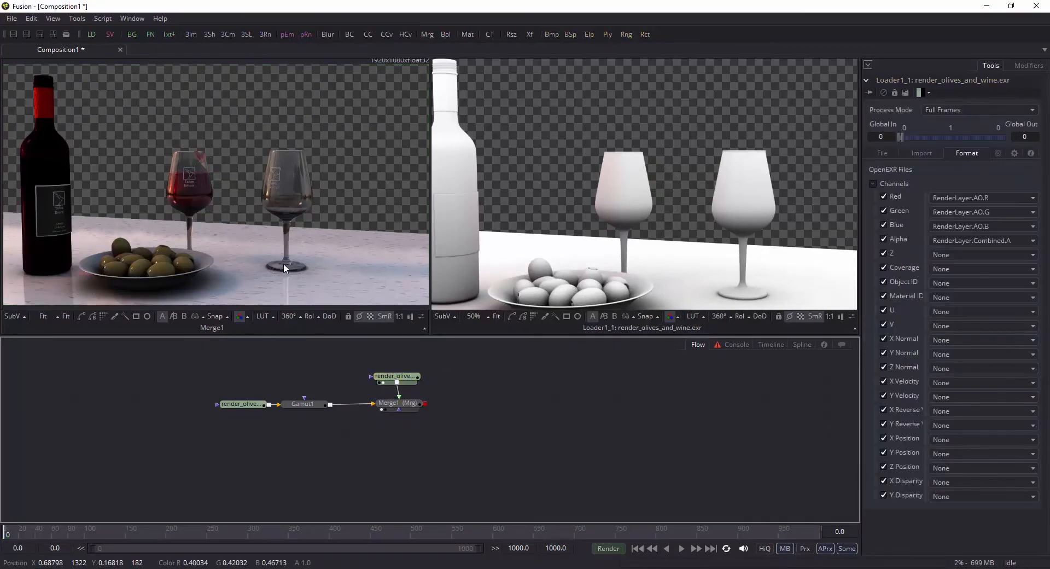
# Step: Add render_olives_and_wine.exr to the flow as another loader beside the ambient occlusion loader
pyautogui.moveTo(2, 230); pyautogui.dragTo(479, 379)
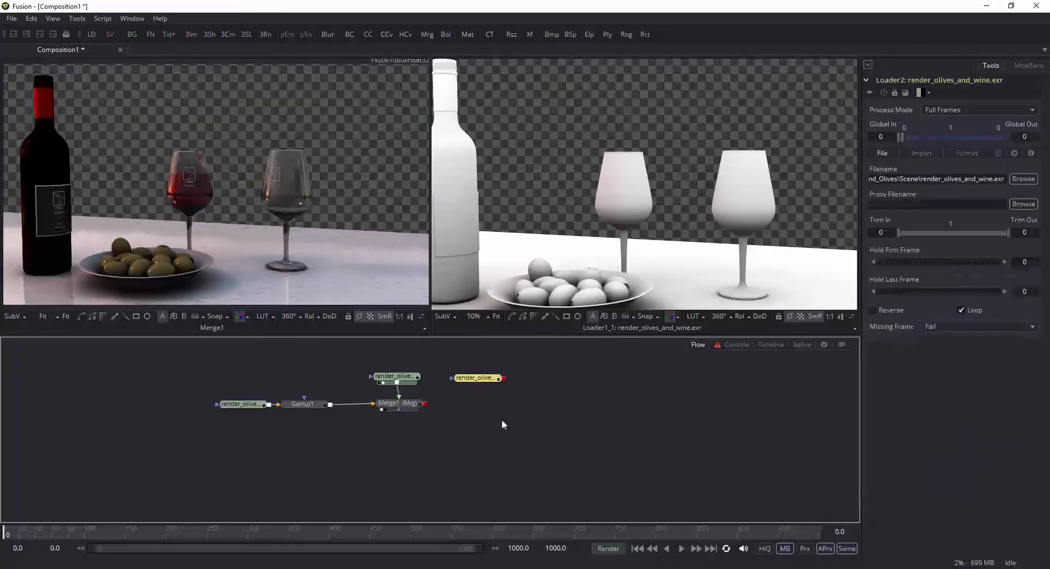
# Step: Merge the first Merge's output over the new loader with a second Merge node and show the result in the first viewer
pyautogui.moveTo(425, 403); pyautogui.dragTo(503, 379)
pyautogui.click(477, 378)
pyautogui.press('1')
# Step: Map the new loader's EXR red channel to RenderLayer.Combined.R and its green channel to RenderLayer.Combined.G
pyautogui.click(968, 153)
pyautogui.click(1009, 198)
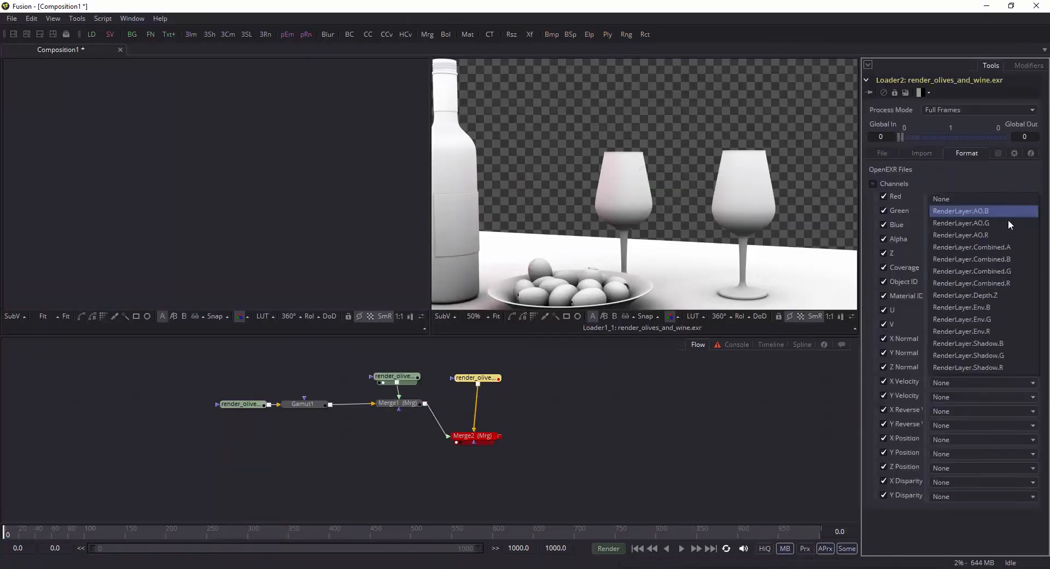
pyautogui.click(984, 284)
pyautogui.click(1009, 212)
pyautogui.click(984, 286)
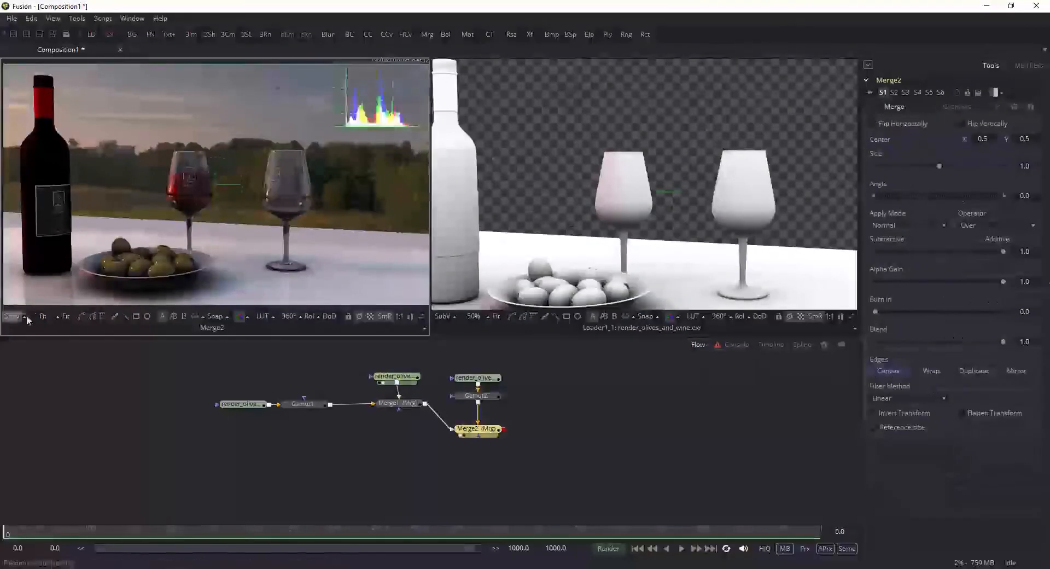
pyautogui.click(982, 255)
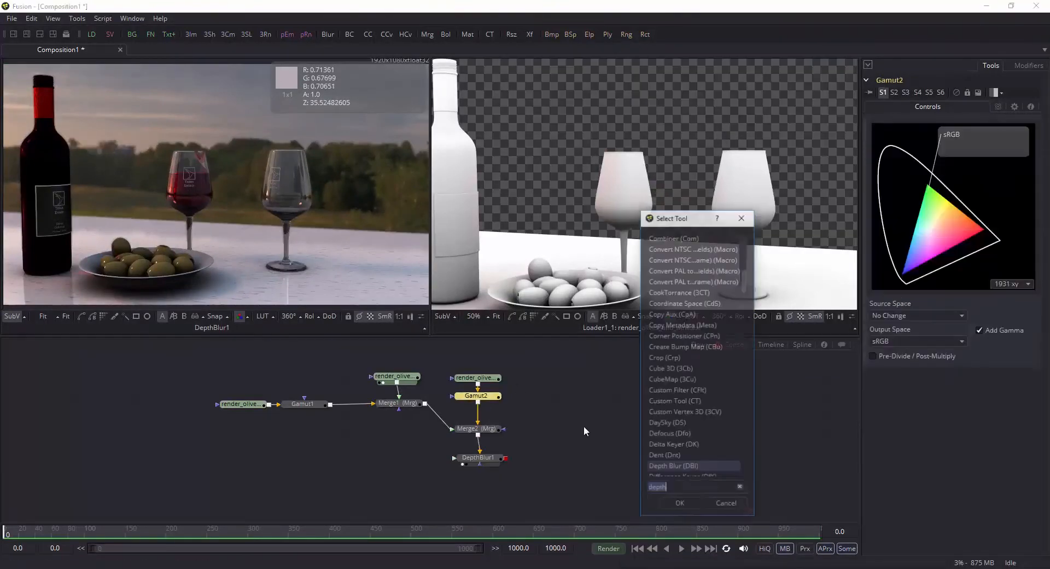
# Step: Adjust the color corrector's RGB gain, raising the highlights gain to 1.513
pyautogui.moveTo(940, 431); pyautogui.dragTo(920, 436)
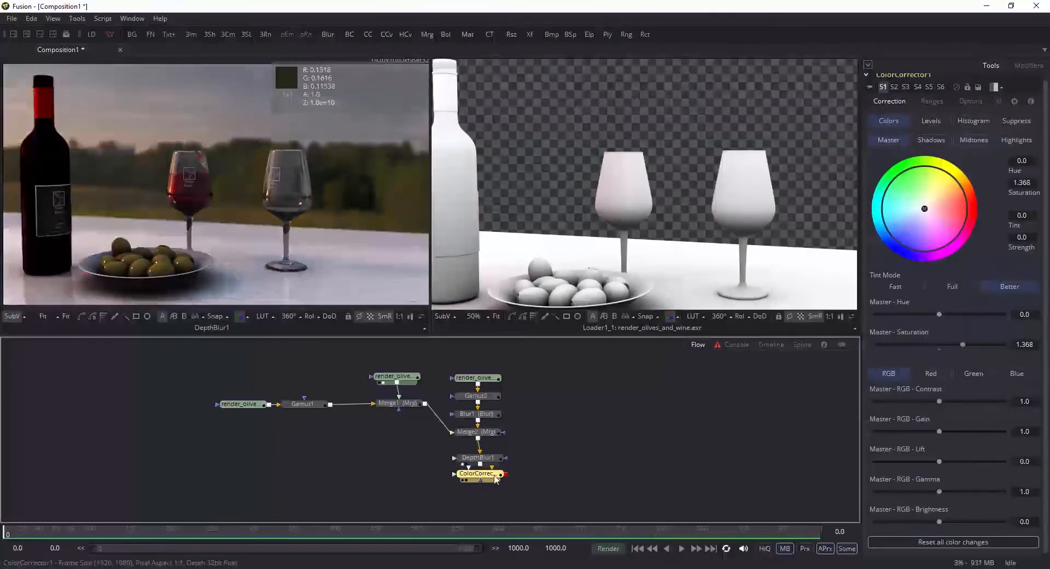
pyautogui.moveTo(939, 432); pyautogui.dragTo(949, 434)
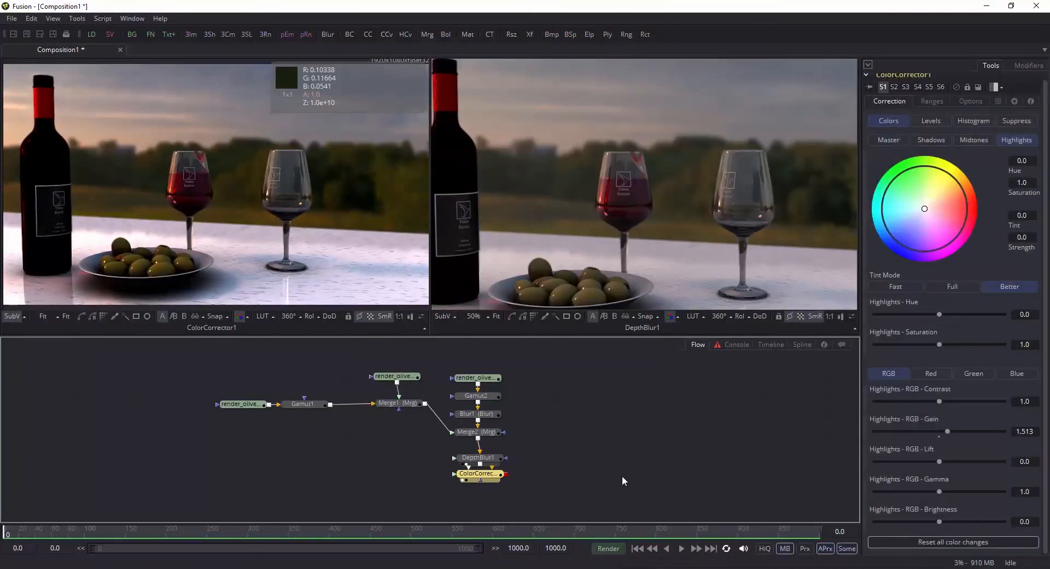
# Step: Add a Saver node after the color corrector at the end of the flow
pyautogui.moveTo(617, 477); pyautogui.dragTo(610, 439)
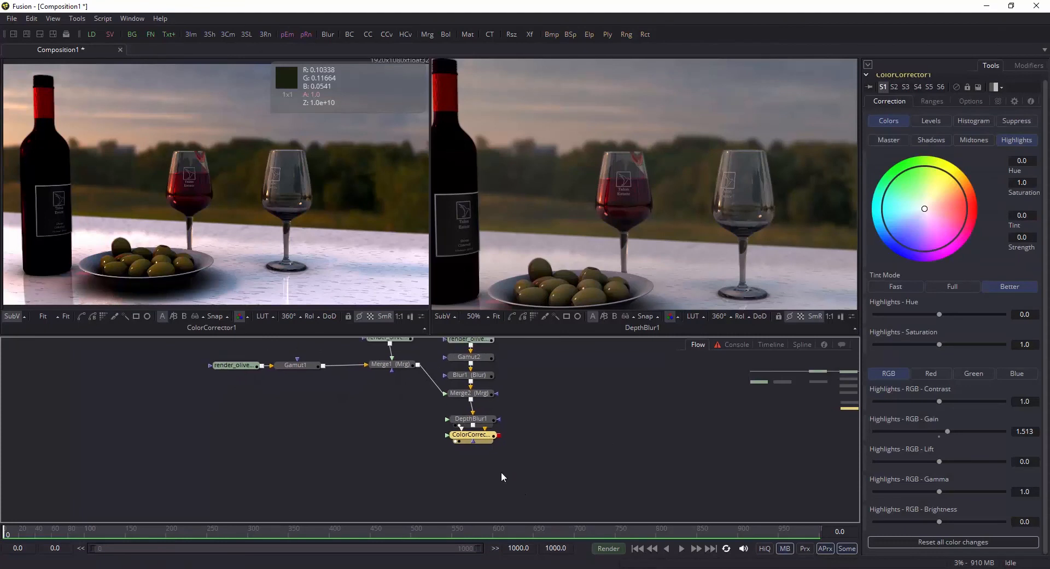
pyautogui.moveTo(520, 434); pyautogui.dragTo(523, 465)
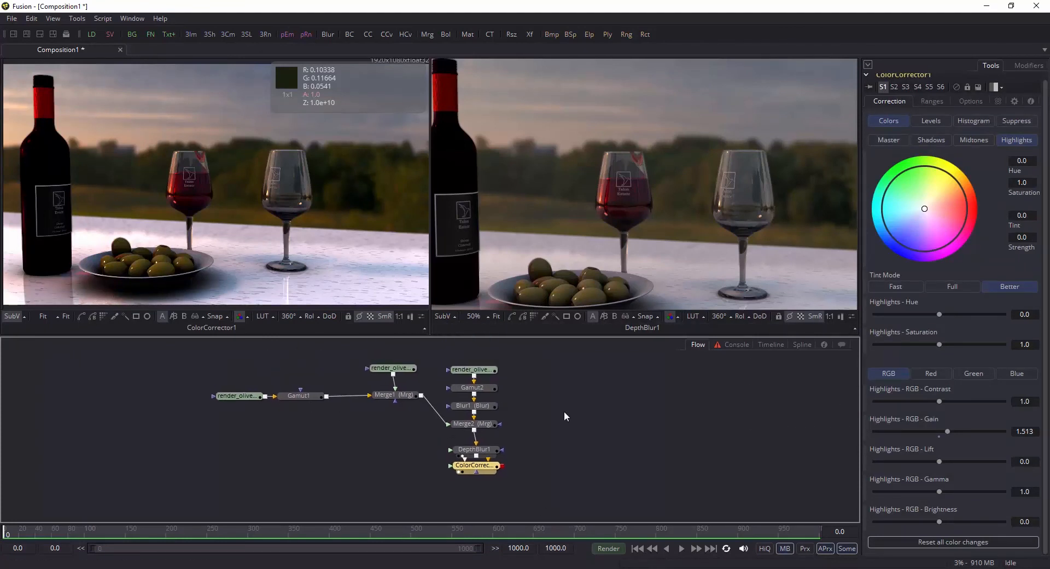
pyautogui.moveTo(604, 499); pyautogui.dragTo(597, 453)
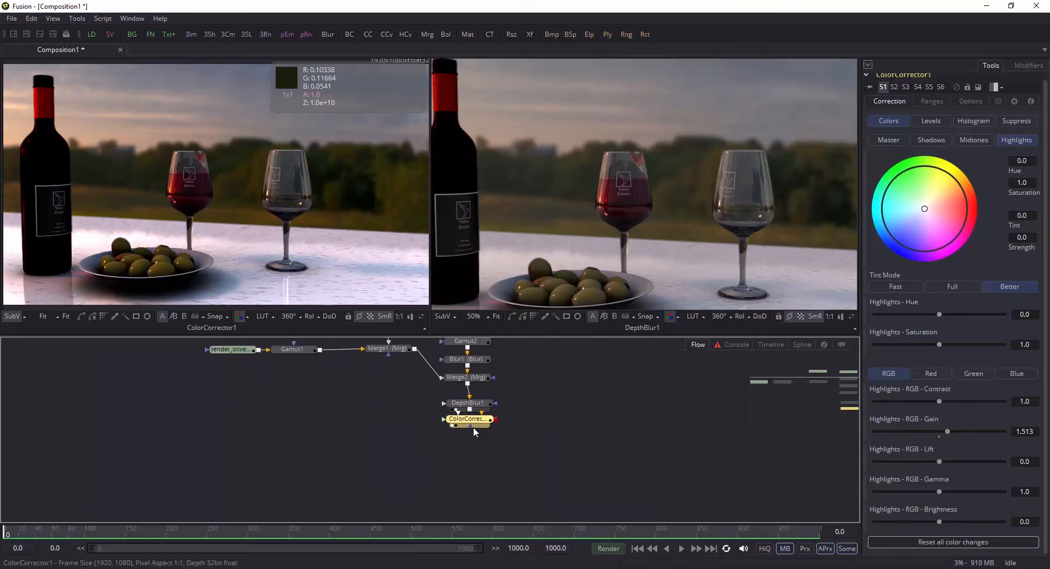
pyautogui.rightClick(114, 37)
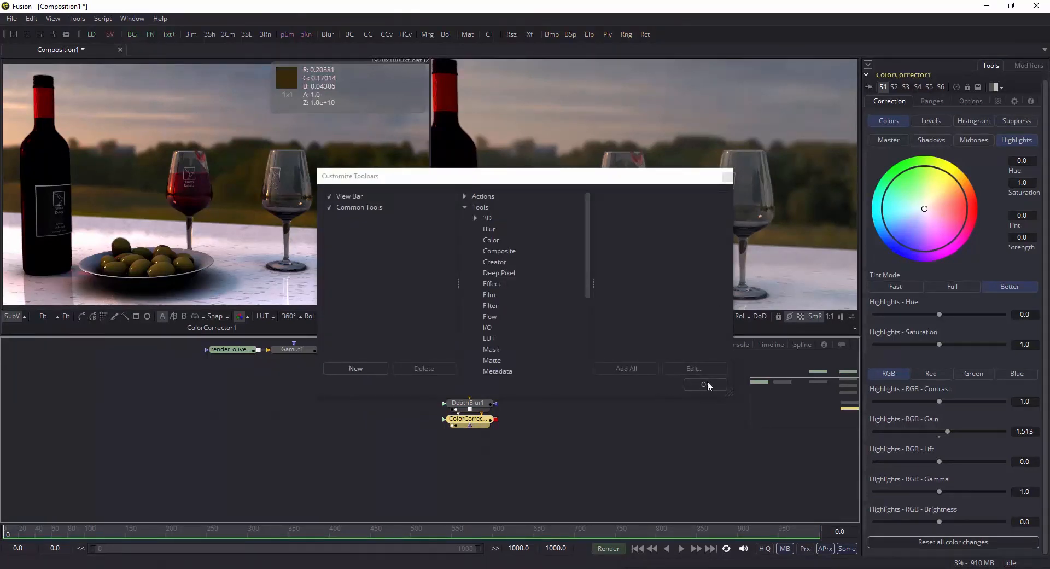
pyautogui.click(706, 385)
pyautogui.click(110, 34)
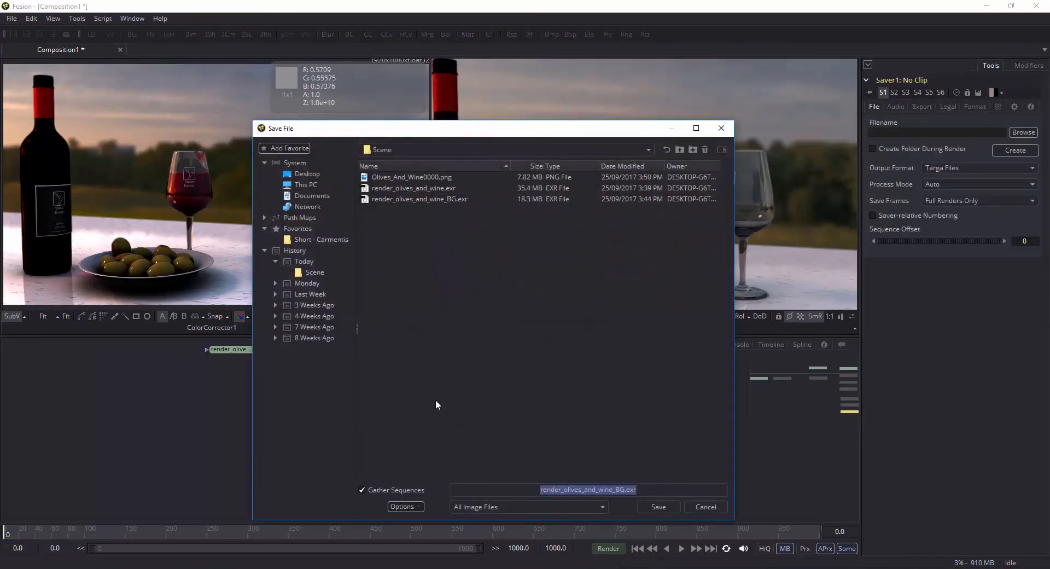
# Step: Set the Saver's output file to RENDER.png in the Scene folder, with PNG Files as the output format
pyautogui.click(383, 177)
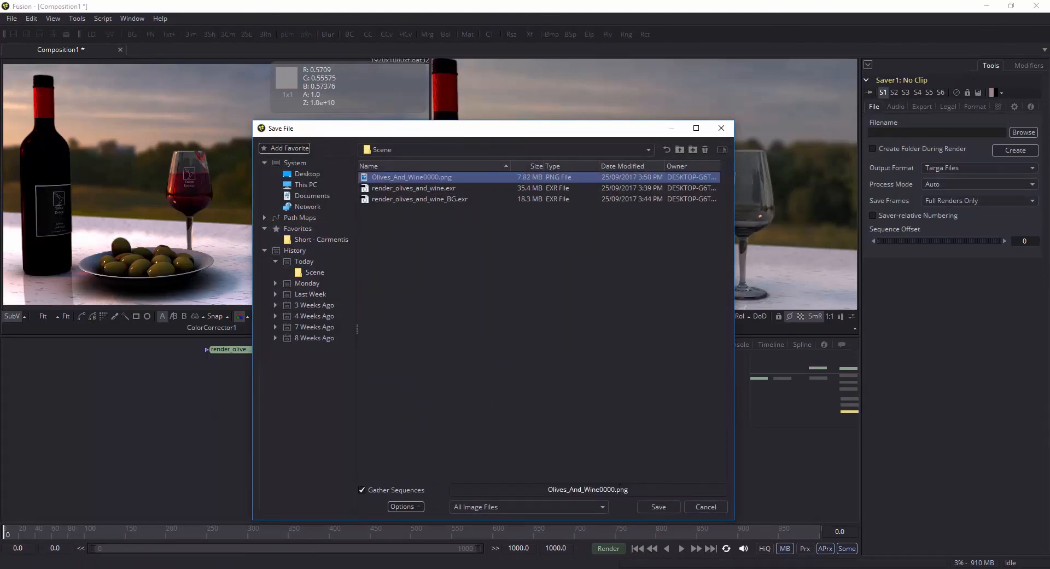
pyautogui.click(617, 489)
pyautogui.moveTo(632, 489); pyautogui.dragTo(514, 478)
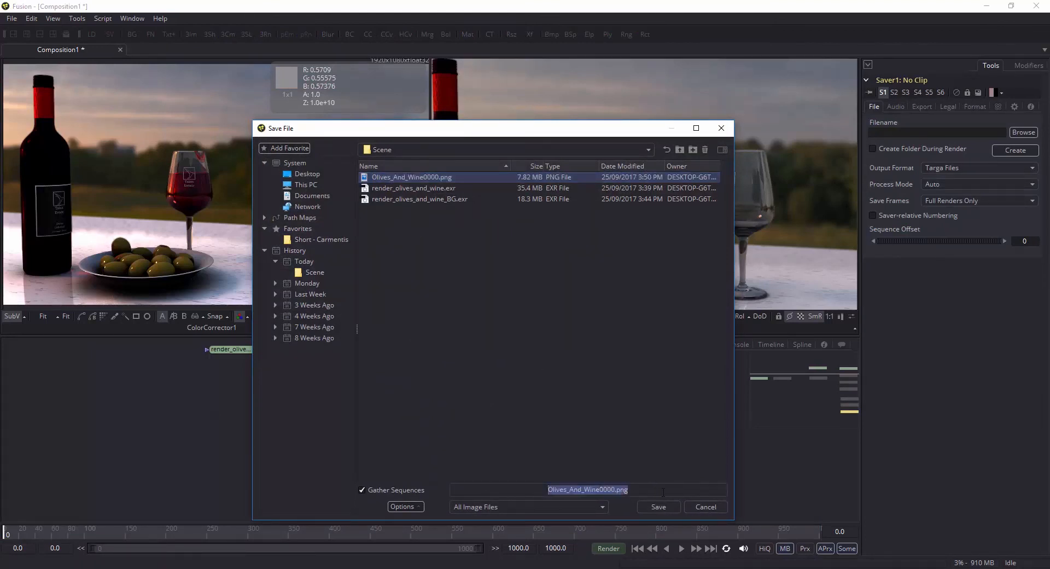
pyautogui.write('RENDER')
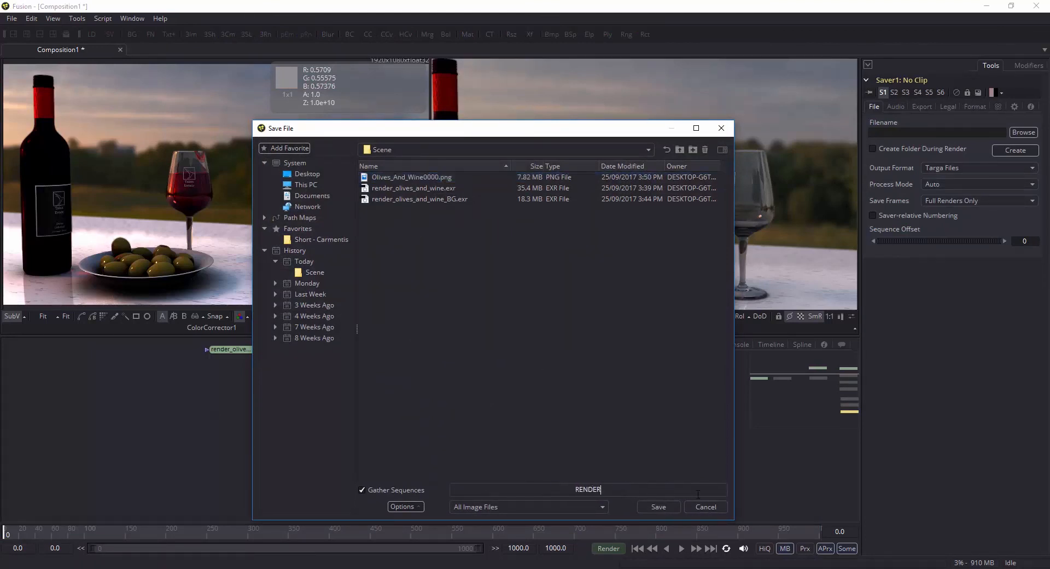
pyautogui.write('.png')
pyautogui.click(670, 511)
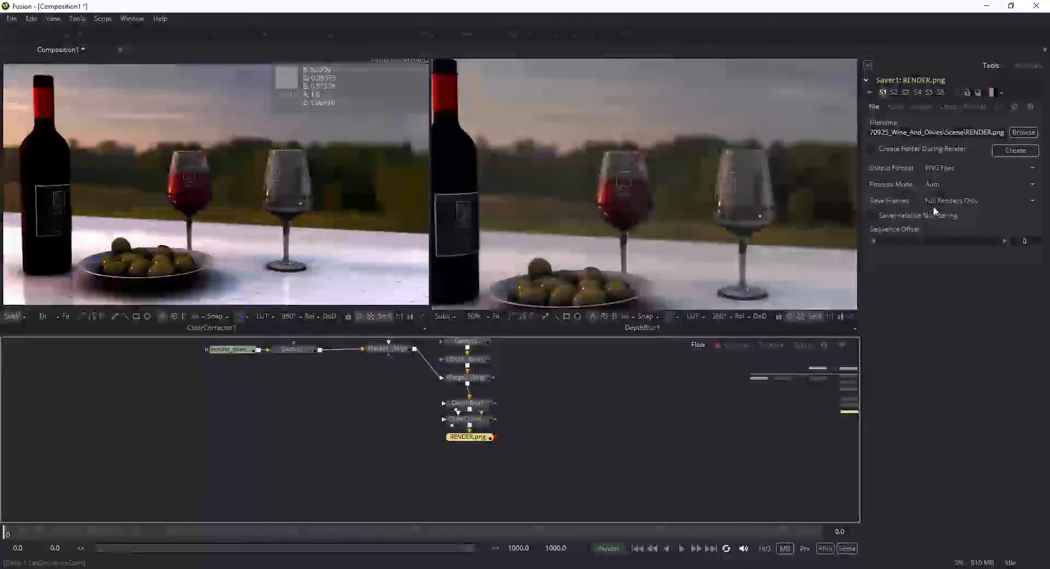
pyautogui.click(952, 170)
pyautogui.click(935, 452)
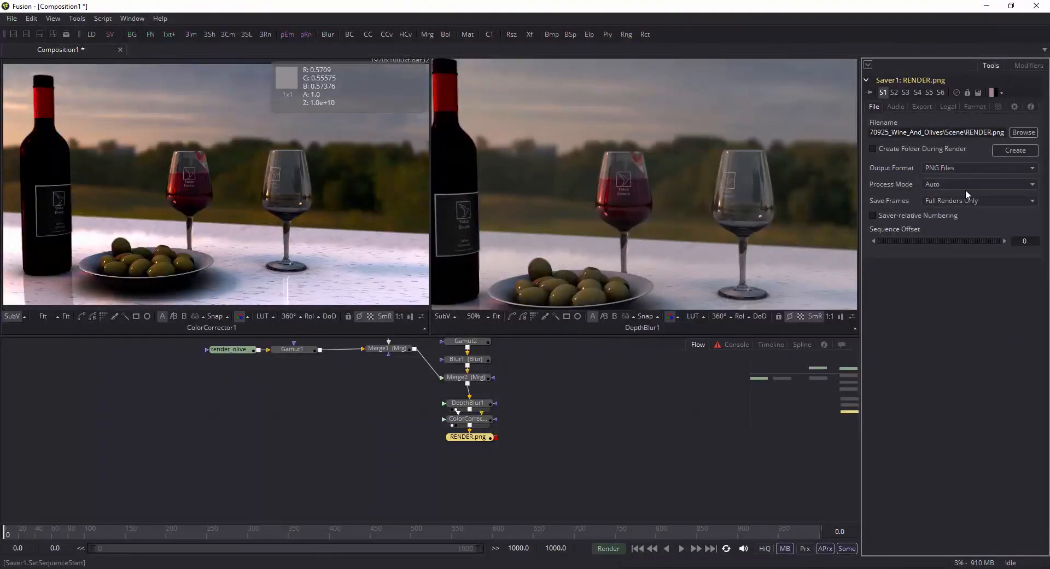
# Step: Show the Saver in the first viewer and place its node further below the color corrector
pyautogui.click(474, 443)
pyautogui.press('1')
pyautogui.moveTo(490, 440); pyautogui.dragTo(492, 463)
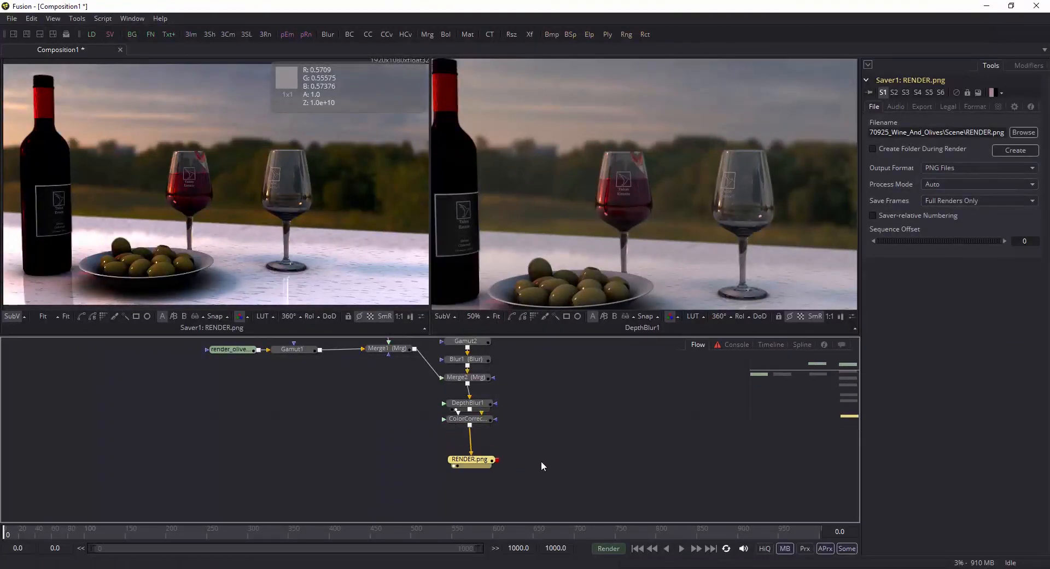
pyautogui.rightClick(571, 453)
pyautogui.moveTo(620, 244)
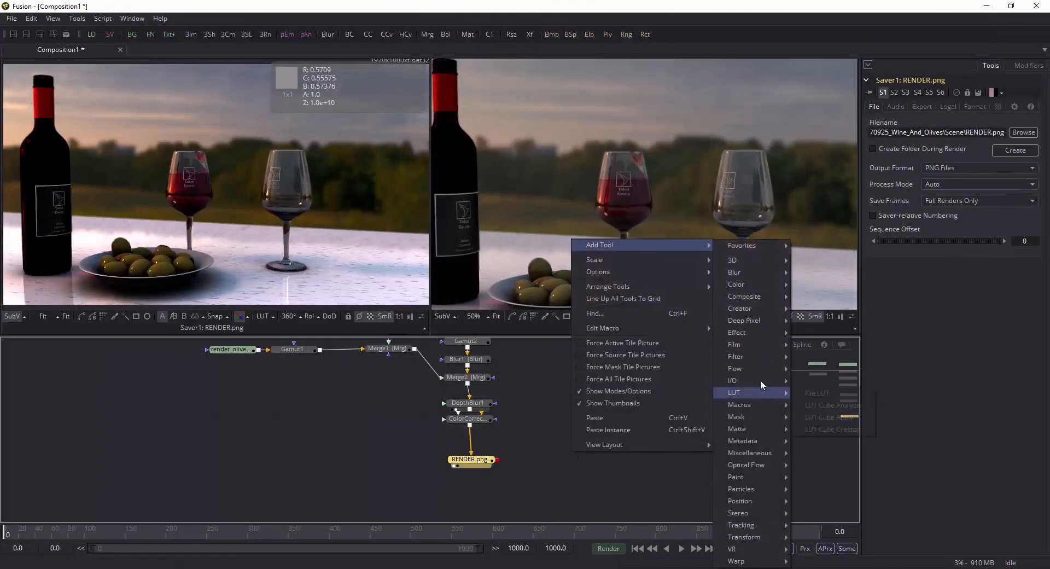
pyautogui.moveTo(758, 380)
pyautogui.click(553, 483)
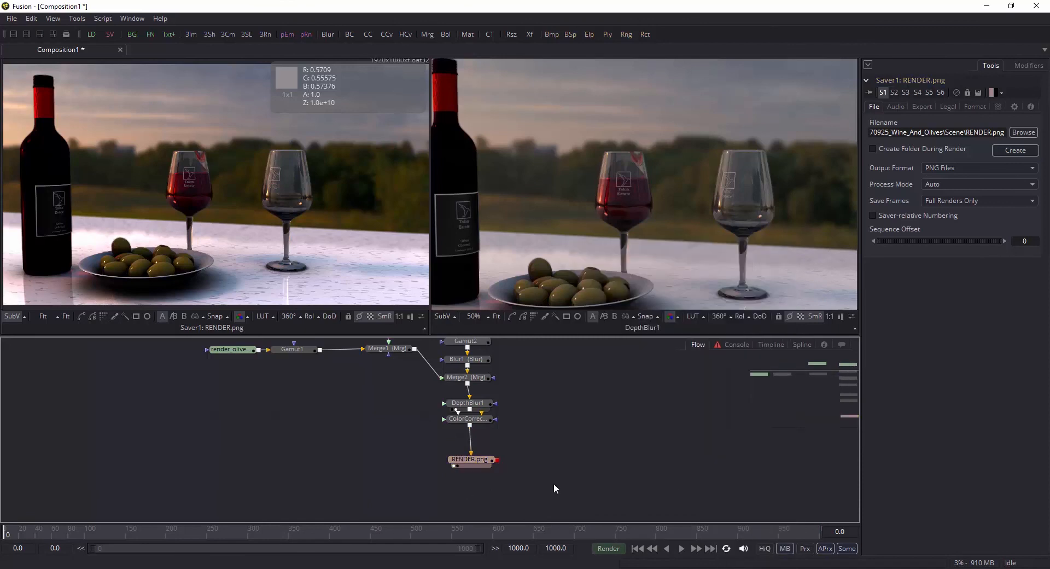
pyautogui.hotkey('shift', 'space')
pyautogui.write('saver')
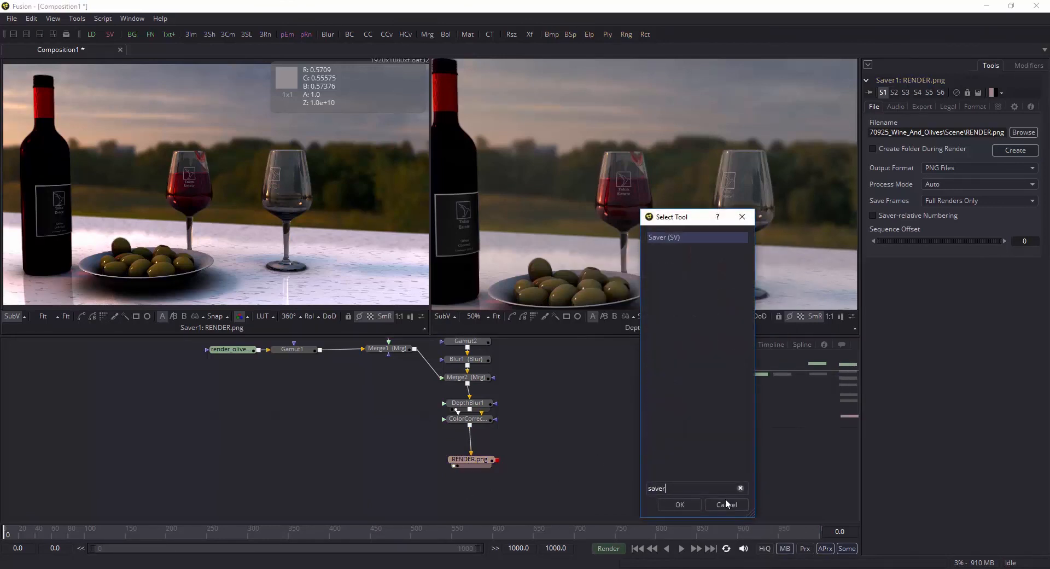
pyautogui.click(725, 504)
# Step: Set both the global end time and the render end time to 0, limiting the composition to one frame
pyautogui.moveTo(477, 461); pyautogui.dragTo(473, 455)
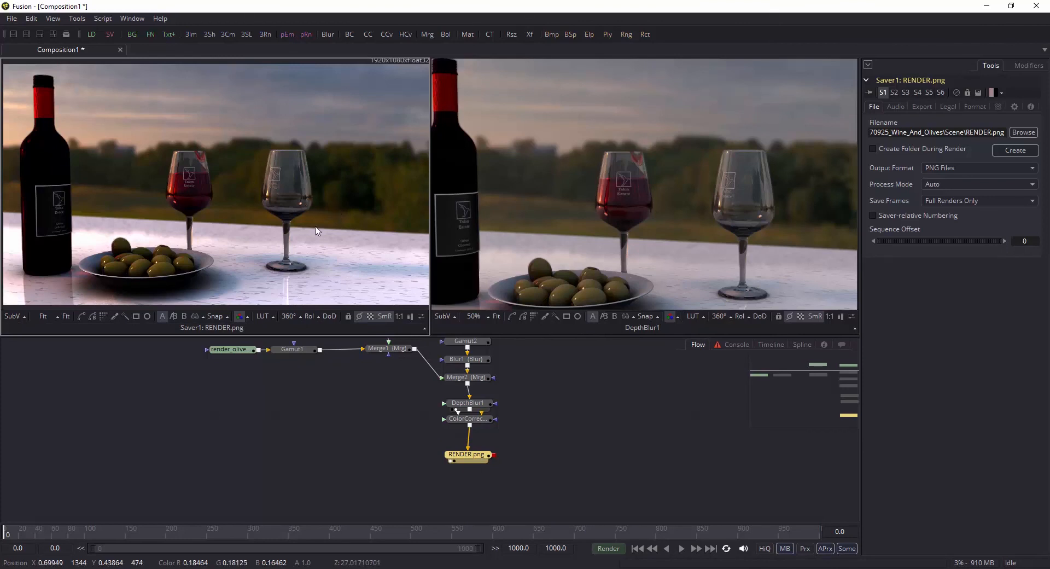
pyautogui.click(608, 548)
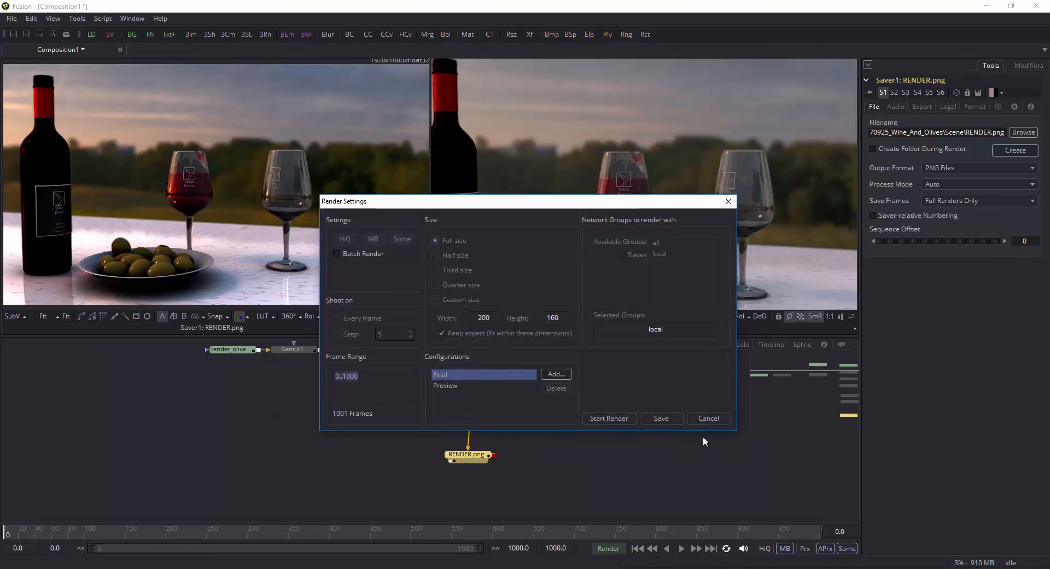
pyautogui.click(708, 418)
pyautogui.write('0')
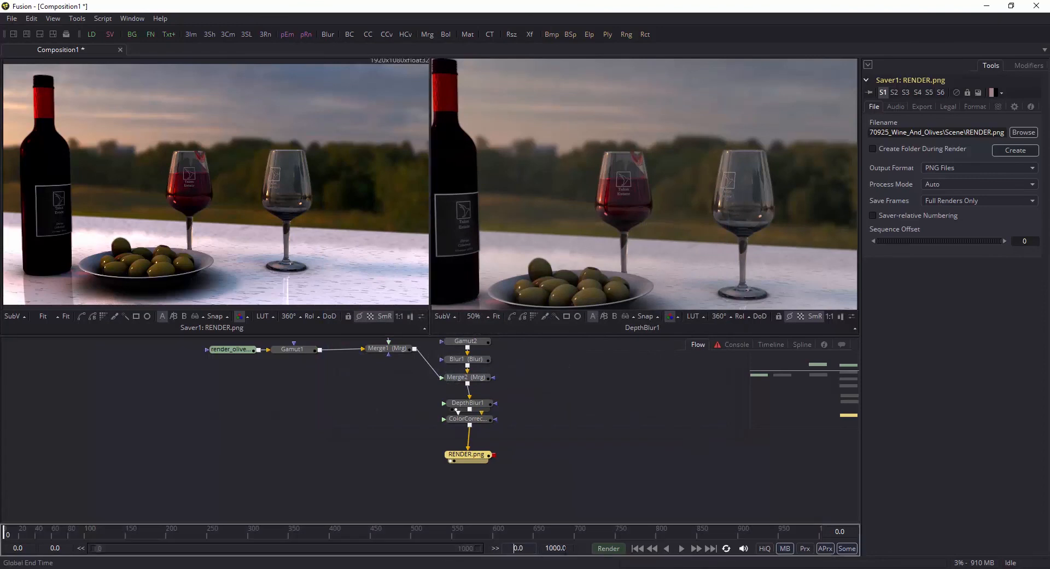
pyautogui.moveTo(570, 550); pyautogui.dragTo(548, 549)
pyautogui.write('0')
pyautogui.press('Return')
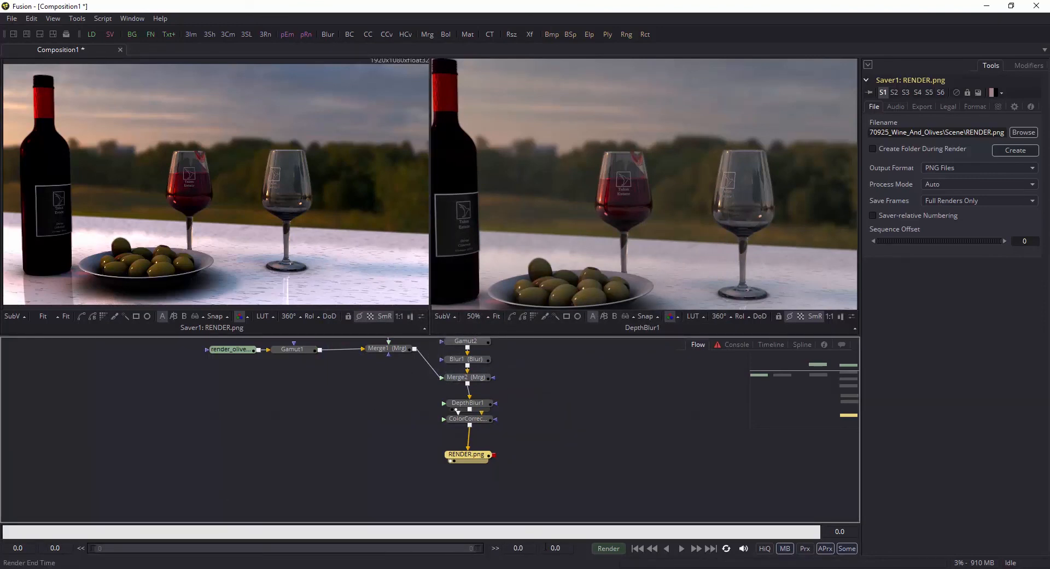
# Step: Render frame 0 to file, view the resulting RENDER0000.png in Photos and close it
pyautogui.click(607, 549)
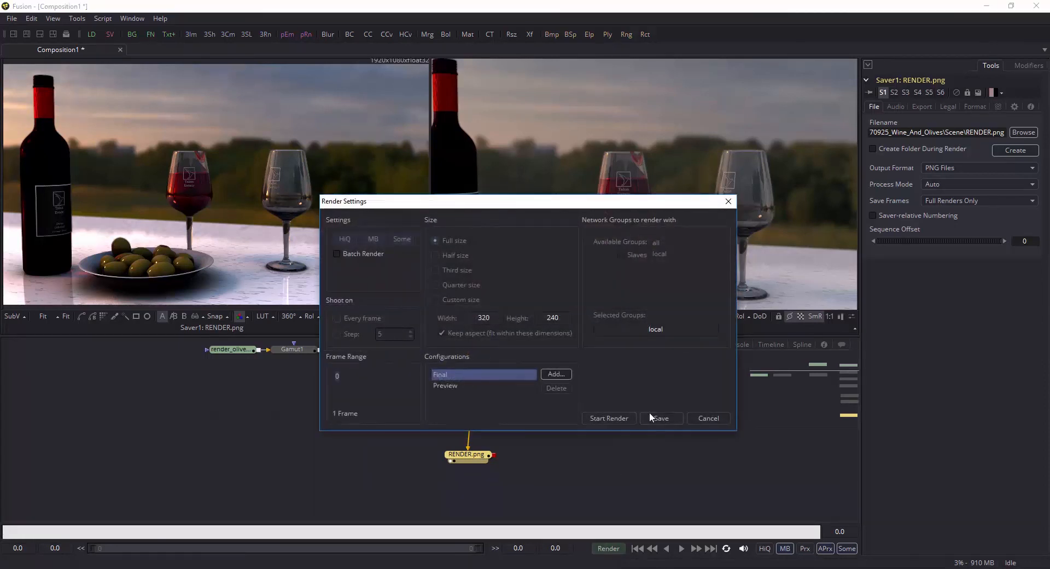
pyautogui.click(608, 418)
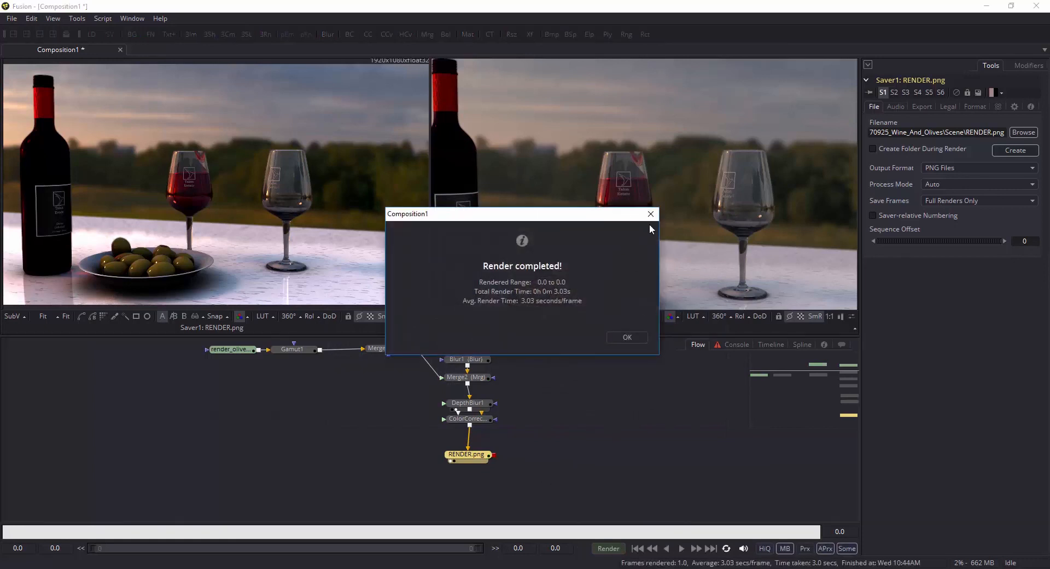
pyautogui.click(638, 340)
pyautogui.moveTo(0, 306); pyautogui.dragTo(596, 1)
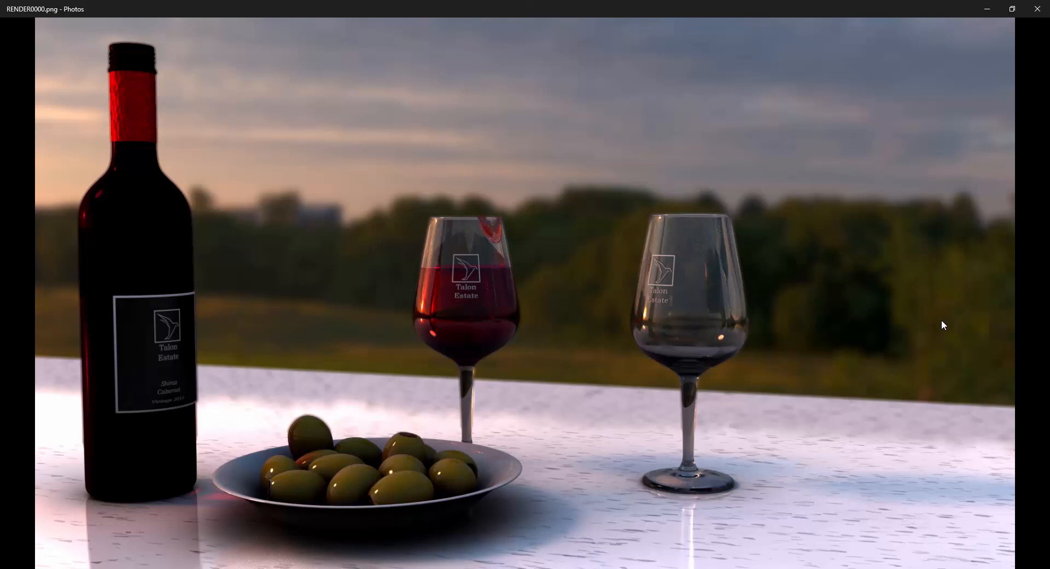
pyautogui.click(1036, 9)
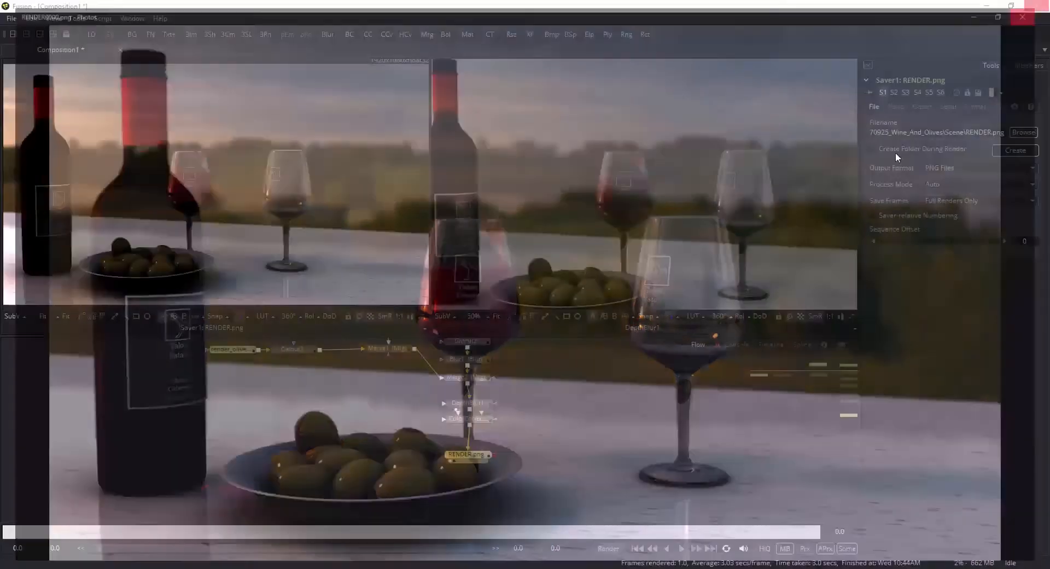